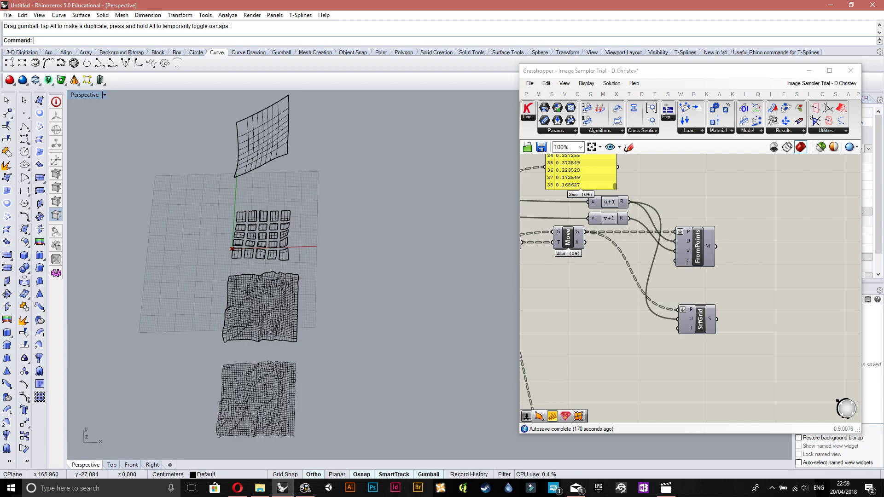
- Turn on the preview of the FromPoints mesh component
left_click(702, 248)
middle_click(702, 247)
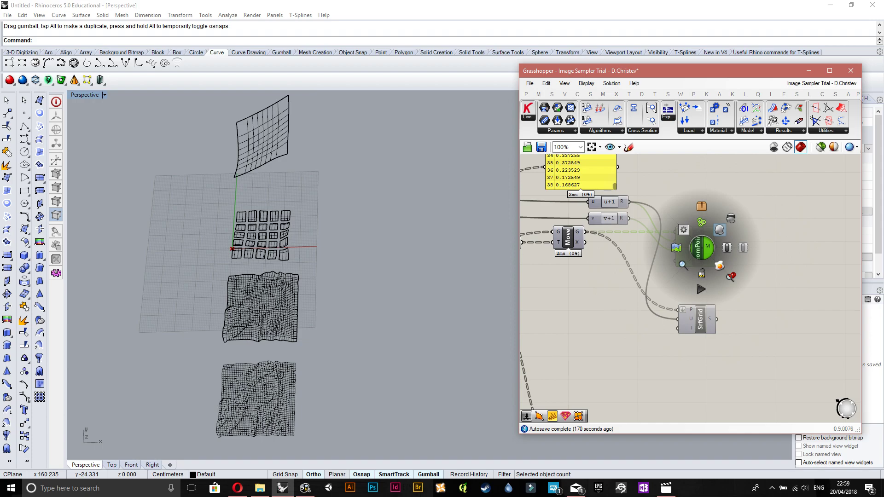
left_click(720, 230)
scroll(320, 221, "up", 8)
scroll(331, 221, "down", 4)
scroll(315, 180, "up", 11)
scroll(331, 225, "down", 5)
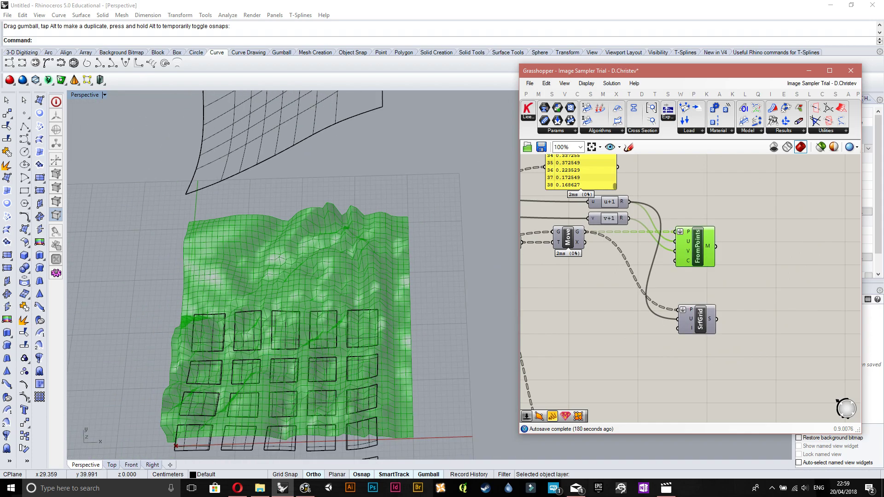
- Examine the wiring of the FromPoints and SrfGrid components and the previewed relief mesh in the Perspective view
scroll(736, 241, "down", 4)
right_click_drag(604, 248, 624, 246)
scroll(624, 246, "up", 6)
right_click_drag(666, 226, 611, 259)
scroll(692, 268, "up", 3)
scroll(705, 277, "down", 4)
scroll(617, 266, "down", 5)
right_click_drag(731, 276, 634, 247)
scroll(649, 267, "up", 2)
scroll(224, 278, "down", 8)
scroll(625, 247, "up", 3)
scroll(380, 215, "down", 6)
scroll(397, 334, "up", 4)
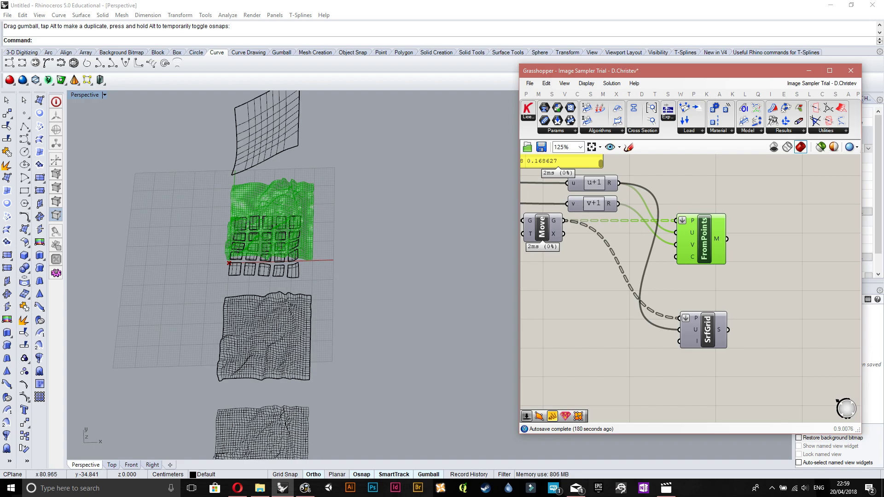
scroll(199, 454, "down", 4)
scroll(259, 319, "up", 6)
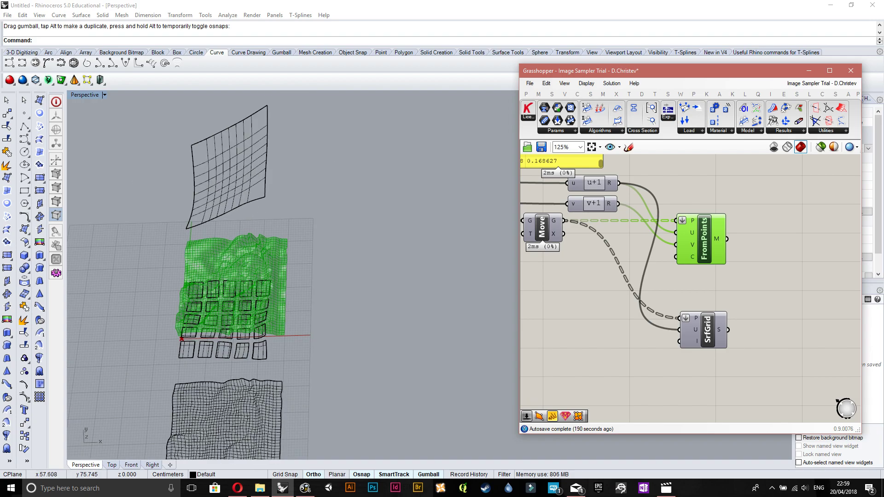
right_click_drag(333, 163, 340, 138)
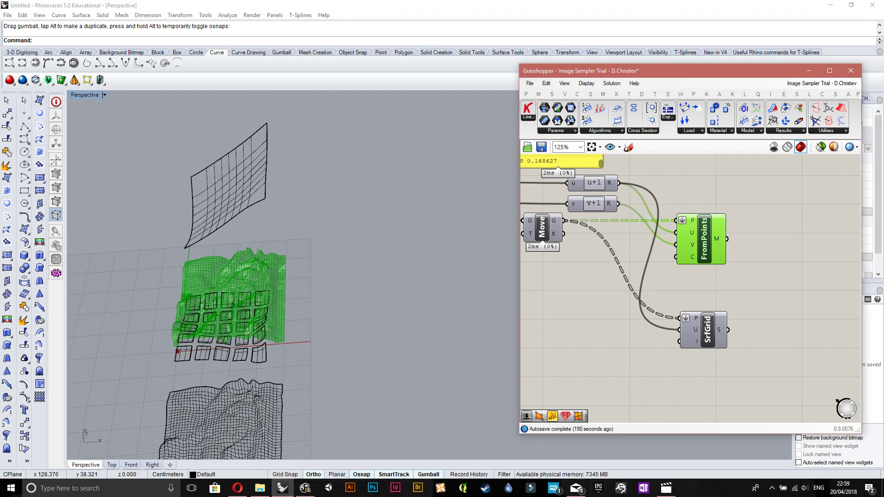
- Turn the FromPoints preview off and back on, and deselect the component
mouse_move(726, 238)
middle_click(711, 252)
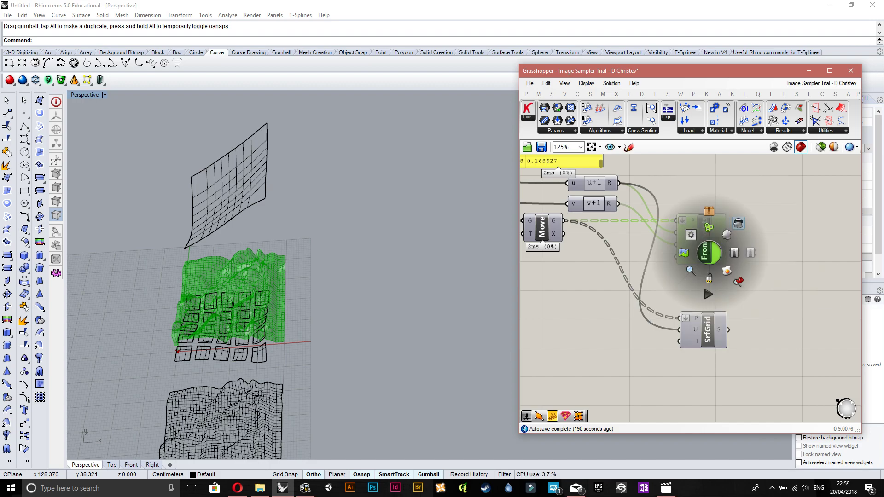
left_click(739, 224)
middle_click(692, 243)
left_click(711, 226)
left_click(749, 211)
right_click_drag(403, 199, 403, 244)
scroll(396, 221, "down", 6)
scroll(403, 243, "up", 6)
- Delete the wired SrfGrid component below FromPoints
left_click(708, 330)
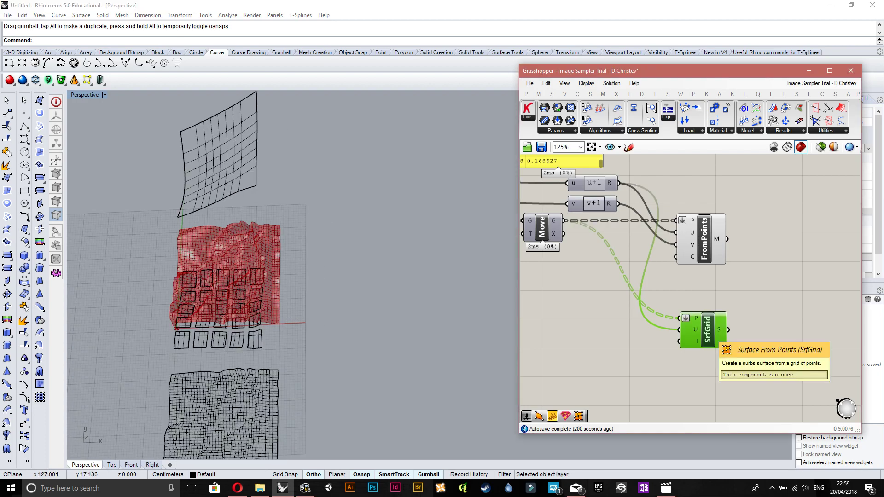
double_click(704, 361)
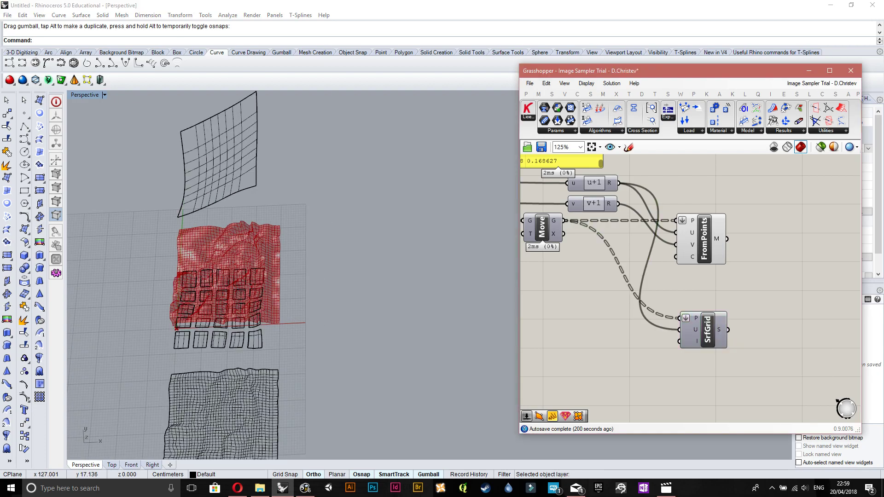
key("Escape")
right_click_drag(751, 323, 751, 297)
left_click(709, 304)
key("Delete")
- Add a new Surface From Points component below the FromPoints component
double_click(692, 318)
type("surfac")
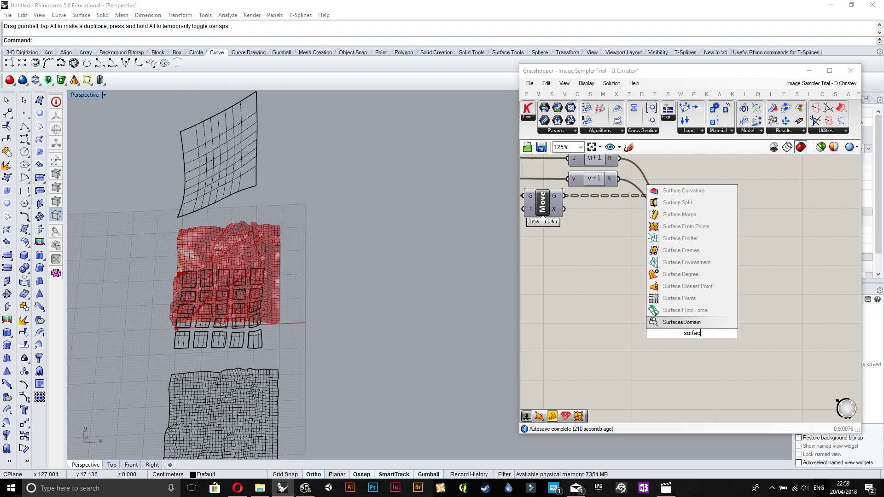
type("e from")
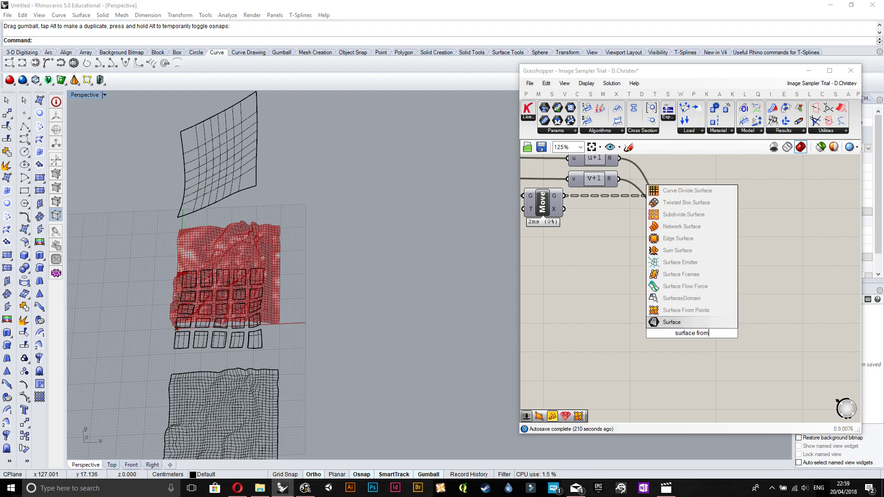
left_click(686, 311)
left_click_drag(691, 335, 703, 323)
right_click_drag(736, 299, 736, 325)
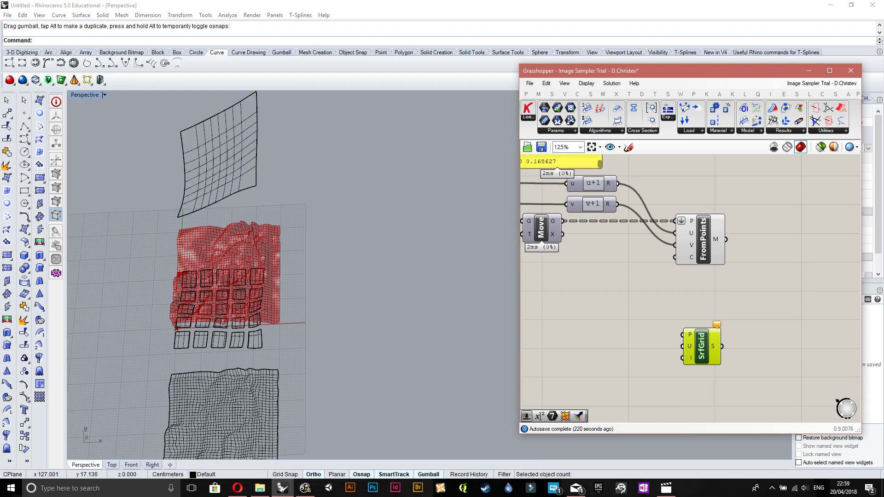
- Connect the u+1 result to SrfGrid's U input and Move's G output to its P input
right_click_drag(624, 209, 674, 253)
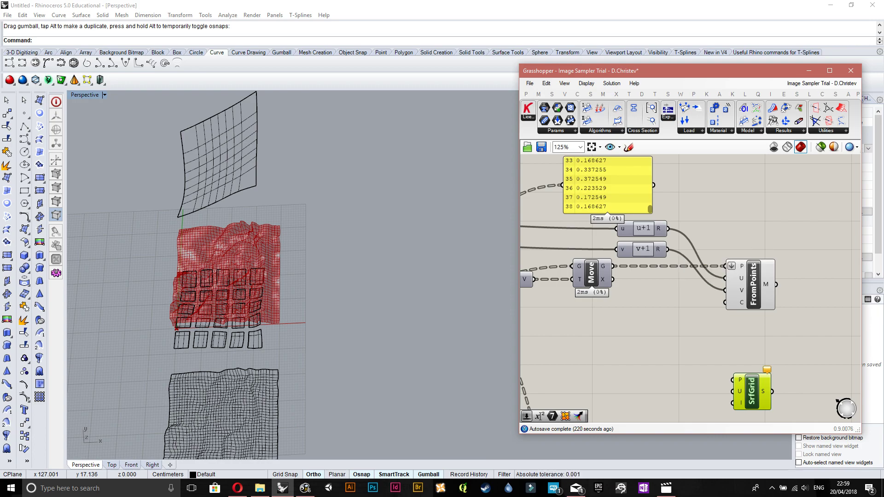
left_click_drag(668, 229, 732, 392)
right_click_drag(711, 366, 704, 349)
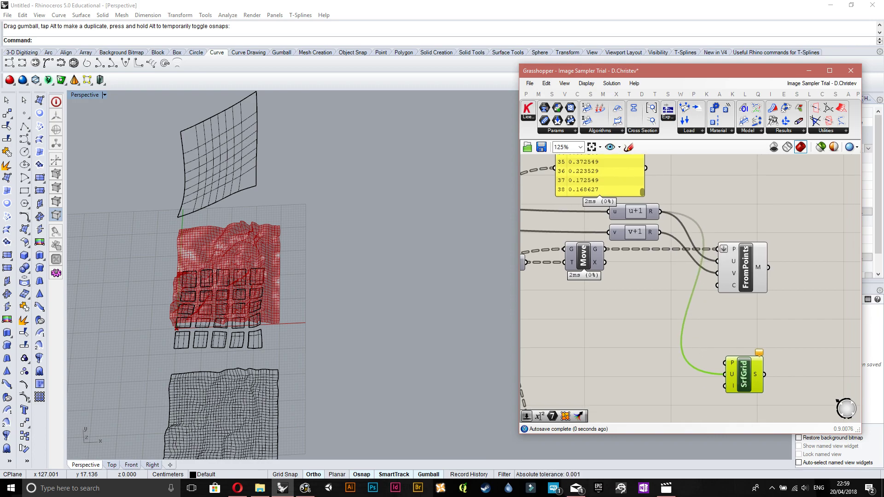
left_click_drag(604, 250, 725, 363)
- Check the error on SrfGrid and flatten its P input
scroll(764, 353, "up", 4)
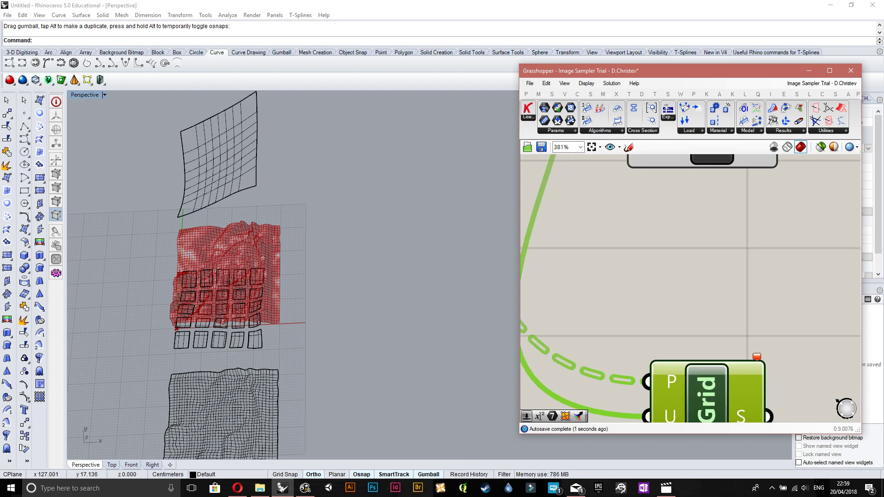
mouse_move(757, 357)
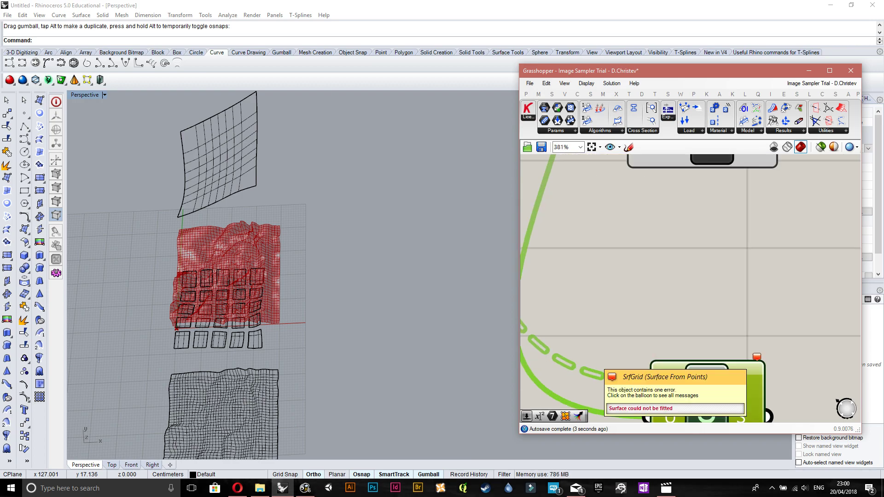
right_click_drag(757, 357, 747, 267)
right_click(656, 293)
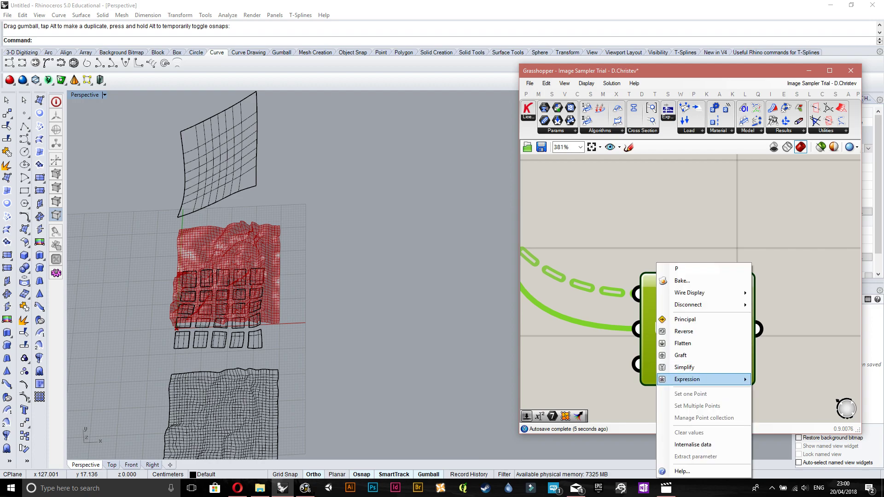
left_click(684, 344)
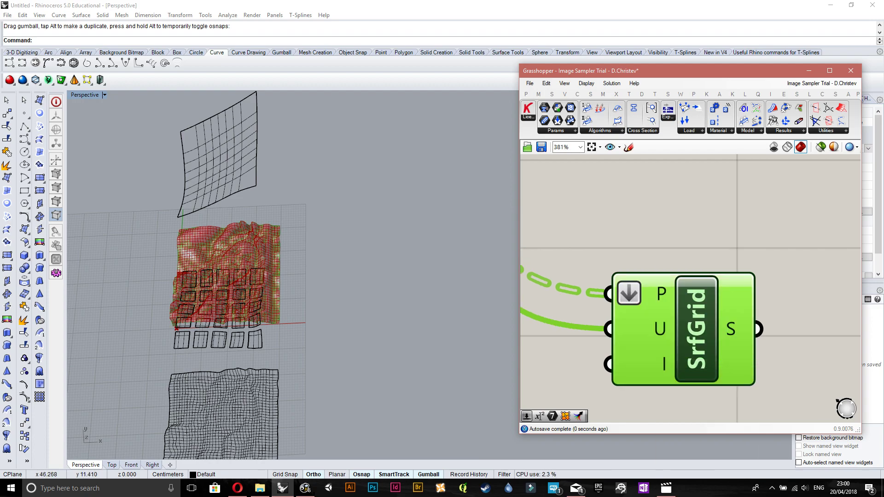
- Examine the surface fitted from the points and the wireframe relief surface below it, along with the whole definition
scroll(225, 276, "up", 5)
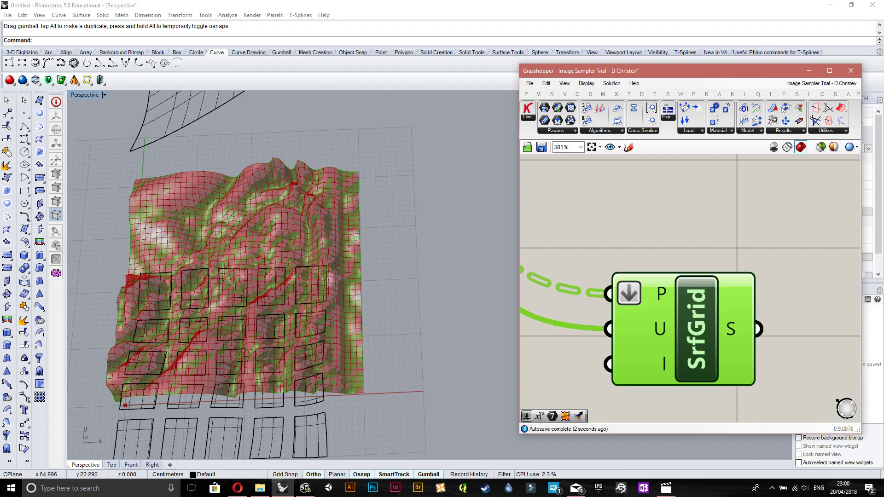
middle_click(703, 317)
scroll(414, 244, "down", 10)
left_click(357, 368)
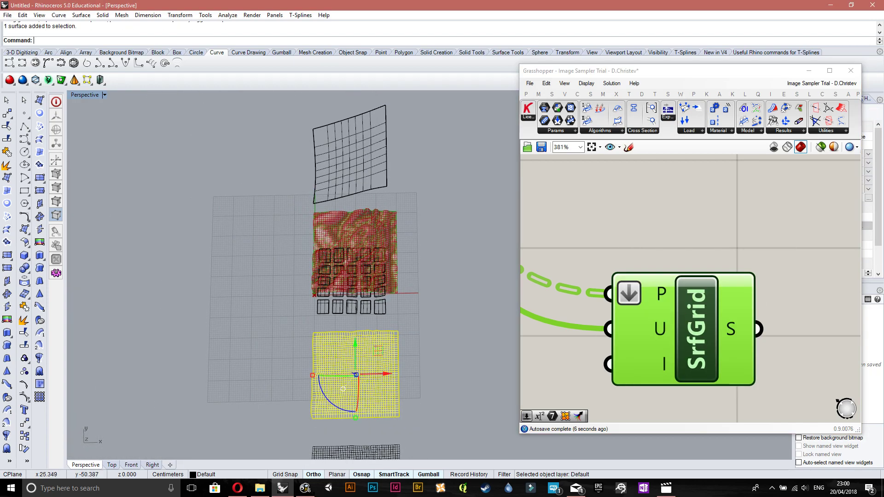
scroll(357, 369, "up", 5)
scroll(692, 287, "down", 5)
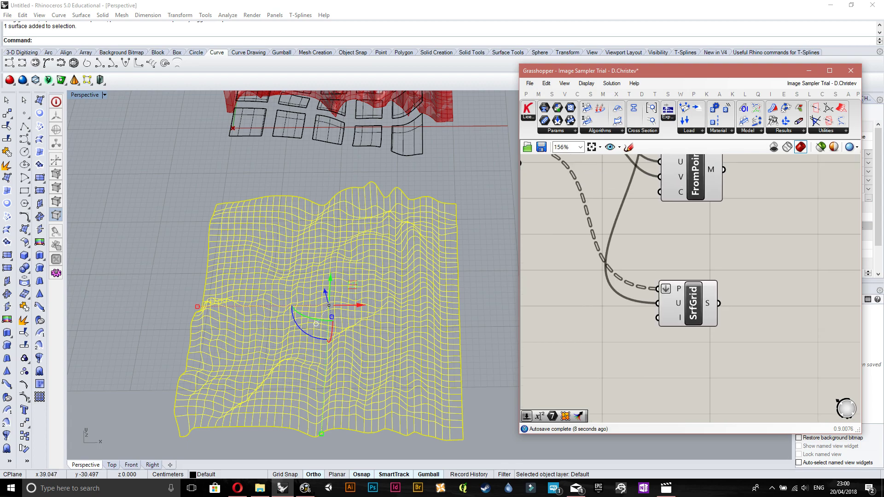
scroll(292, 379, "down", 8)
scroll(294, 346, "up", 8)
right_click_drag(294, 345, 303, 313)
scroll(304, 314, "down", 7)
left_click_drag(693, 304, 697, 303)
left_click(633, 339)
scroll(736, 297, "down", 5)
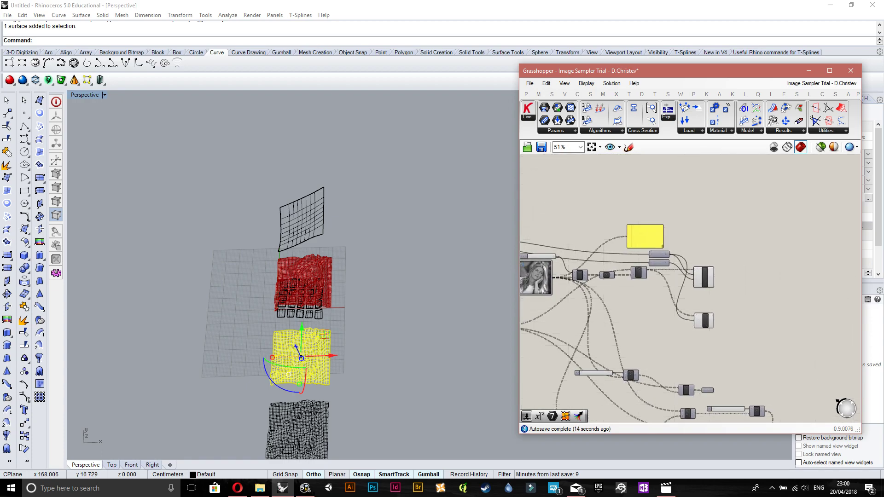
- Create a new blank Grasshopper definition and deselect the relief surface in the viewport
left_click(822, 83)
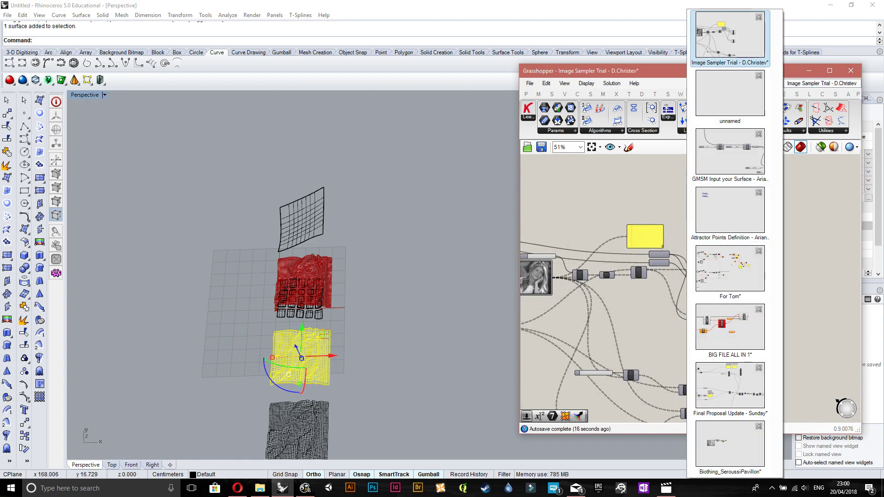
left_click(530, 84)
left_click(552, 95)
scroll(284, 307, "down", 7)
left_click(271, 326)
scroll(274, 327, "up", 7)
right_click_drag(287, 328, 266, 327, "shift")
scroll(172, 299, "up", 5)
right_click_drag(184, 299, 165, 299)
scroll(164, 300, "down", 5)
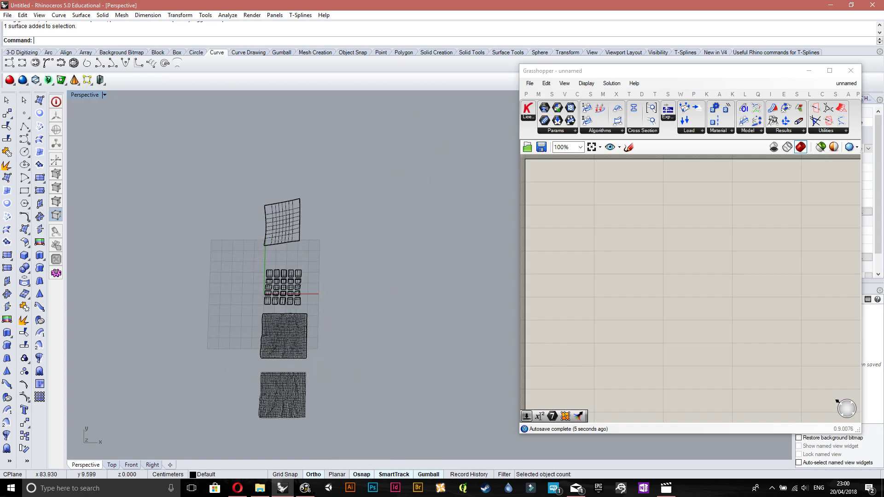
scroll(366, 293, "up", 5)
right_click_drag(663, 331, 604, 258)
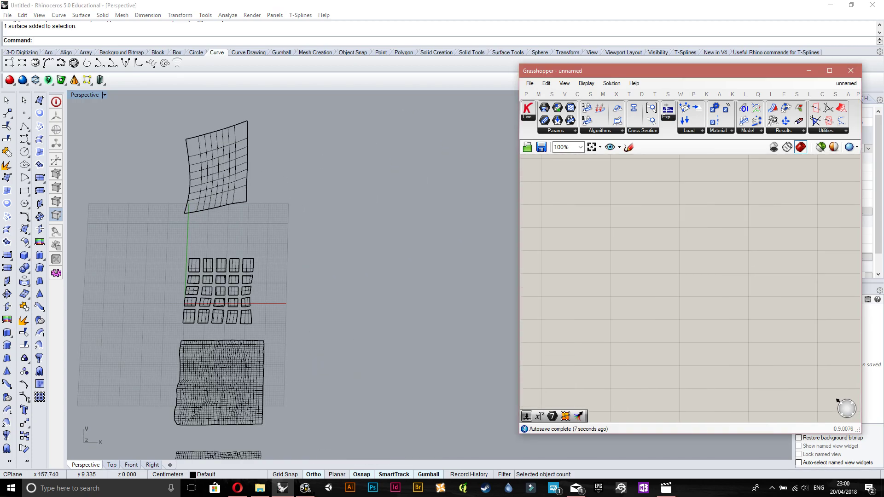
- Draw a corner-to-corner rectangular plane surface in the empty space beside the grid of small panels
left_click(538, 93)
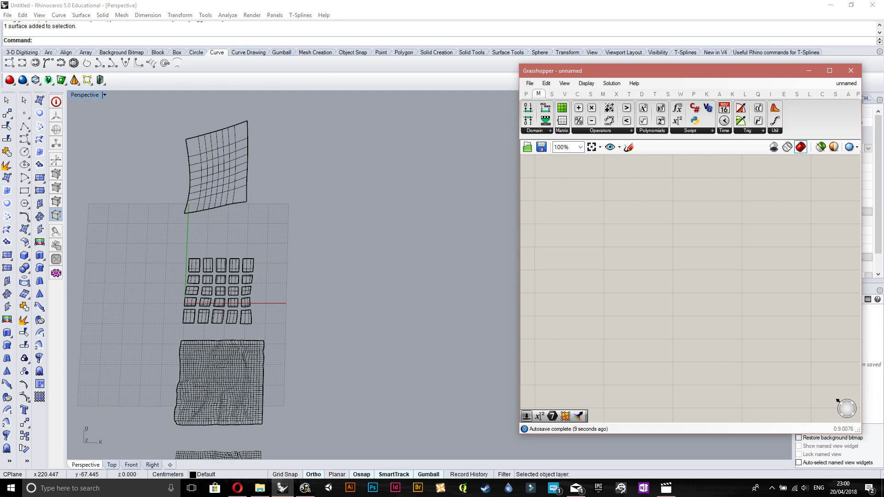
double_click(681, 298)
left_click(318, 184)
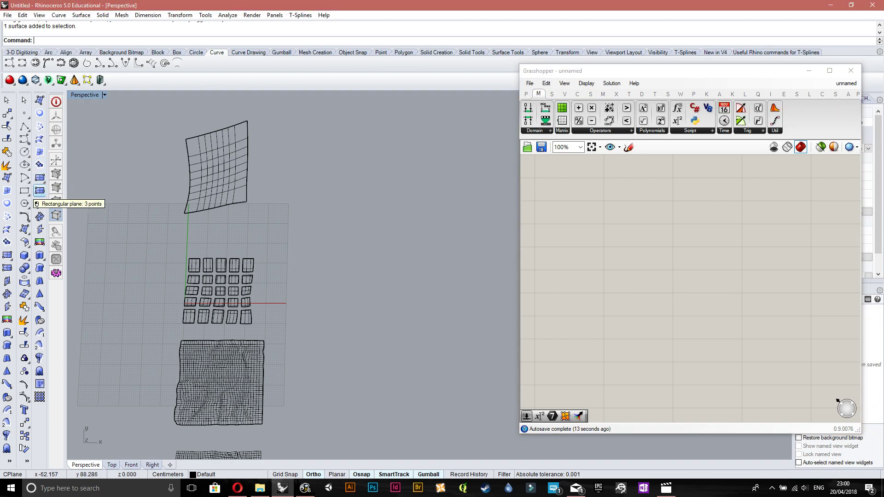
left_click(40, 179)
left_click(320, 261)
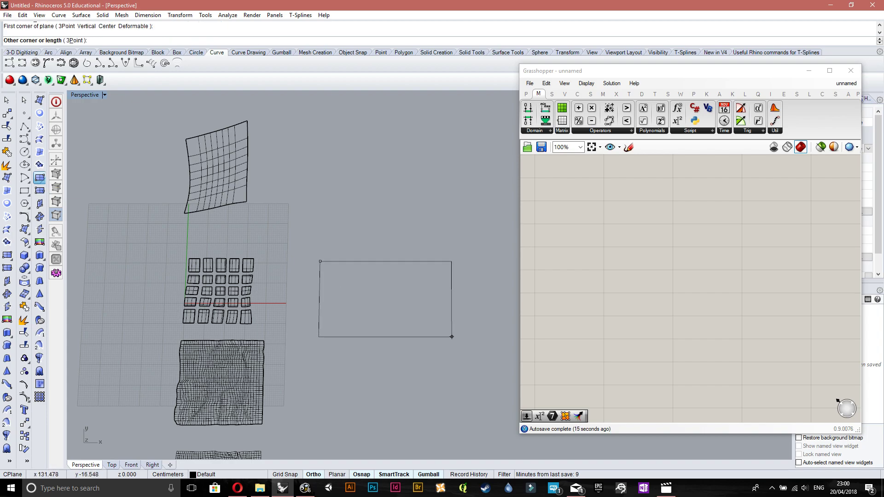
left_click(447, 328)
- Add a Map to Surface component to the empty canvas and inspect its C, S and T inputs
left_click(641, 280)
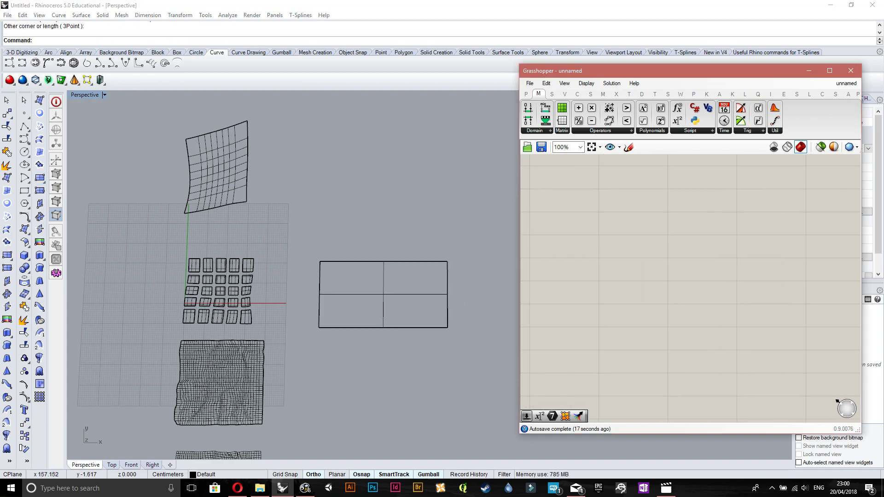
double_click(640, 280)
left_click(663, 316)
scroll(663, 316, "up", 6)
double_click(654, 251)
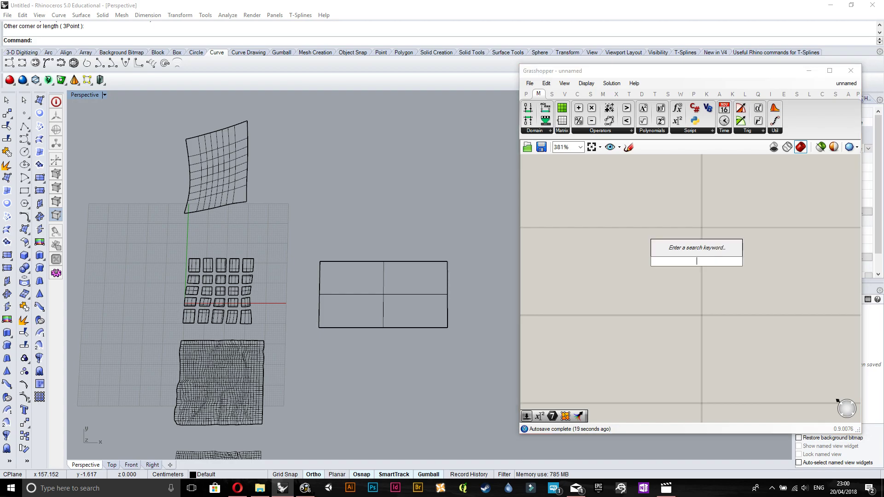
type("map")
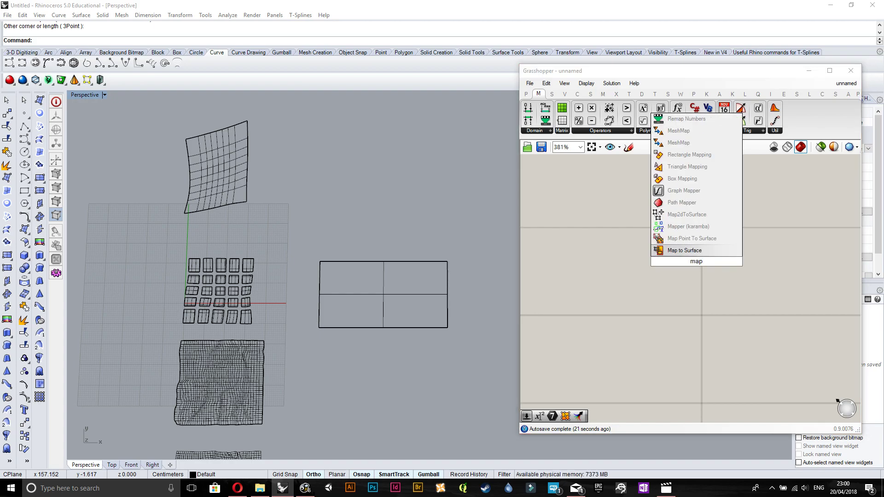
key("Return")
scroll(757, 313, "down", 5)
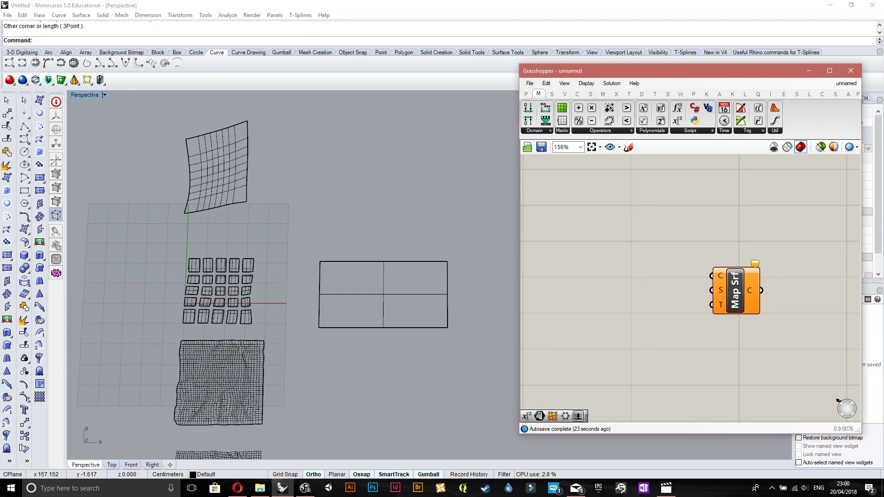
scroll(746, 284, "up", 4)
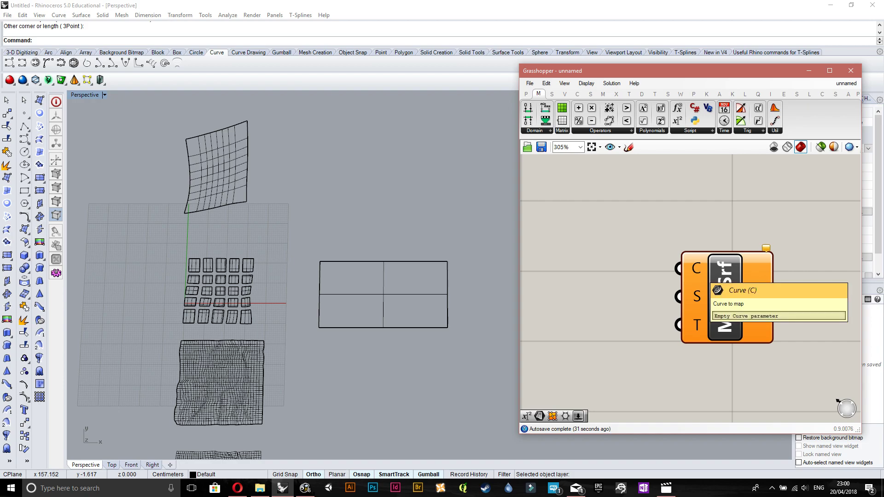
right_click_drag(697, 301, 722, 292)
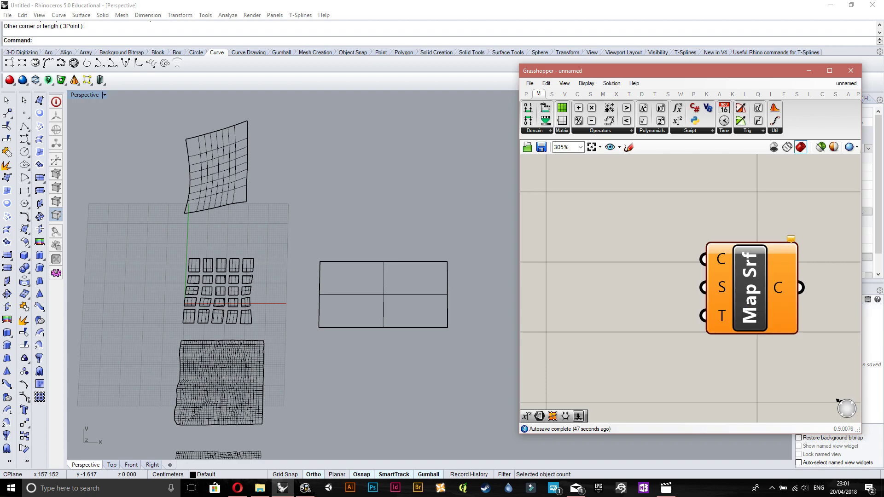
right_click_drag(722, 287, 697, 286)
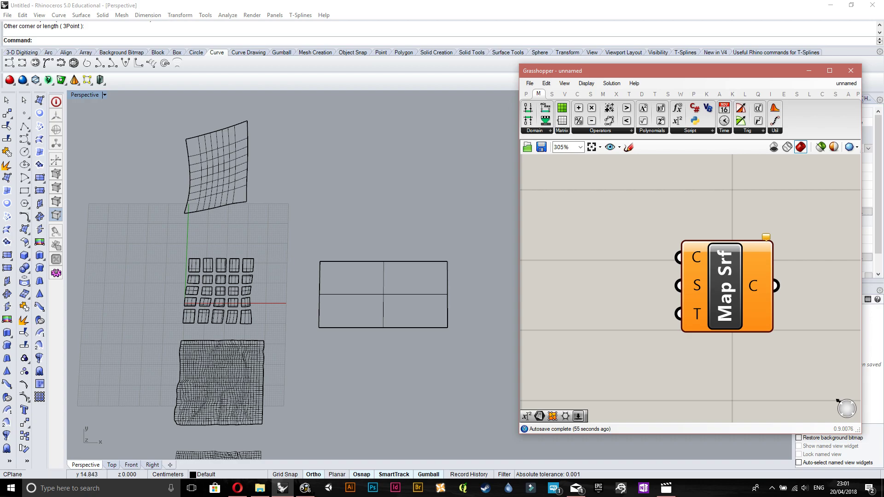
- Move the whole grid of 25 small panels slightly up along the Y axis, away from the relief surface below
left_click(214, 152)
left_click(221, 295)
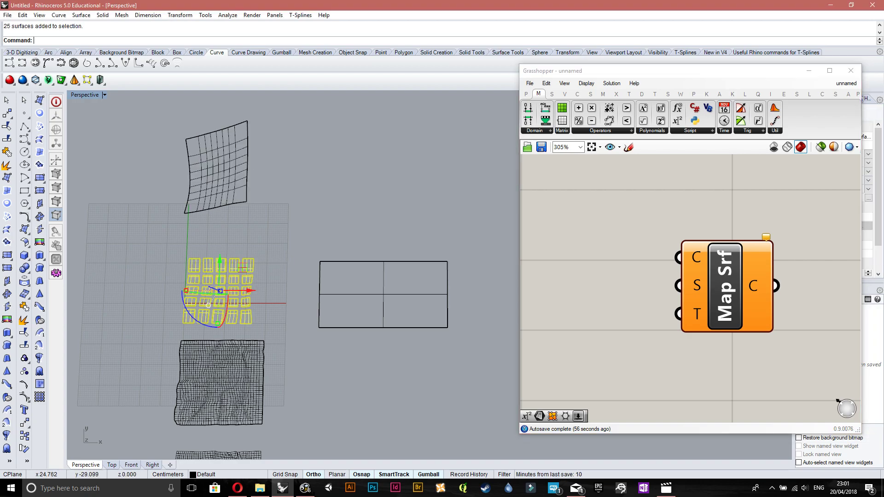
left_click(220, 368)
left_click(222, 304)
left_click_drag(221, 264, 221, 248)
key("Escape")
- Move the rectangular plane surface slightly up along the Y axis to line up with the panel grid
left_click(383, 294)
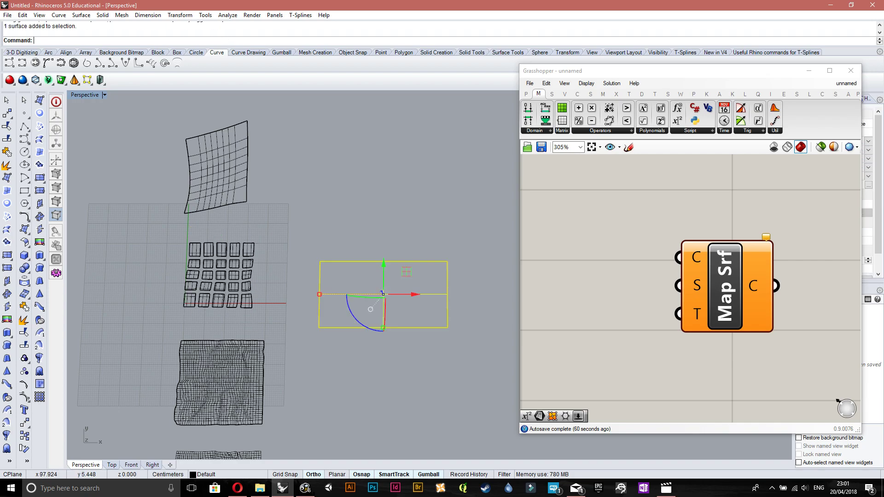
left_click_drag(384, 264, 384, 246)
key("Escape")
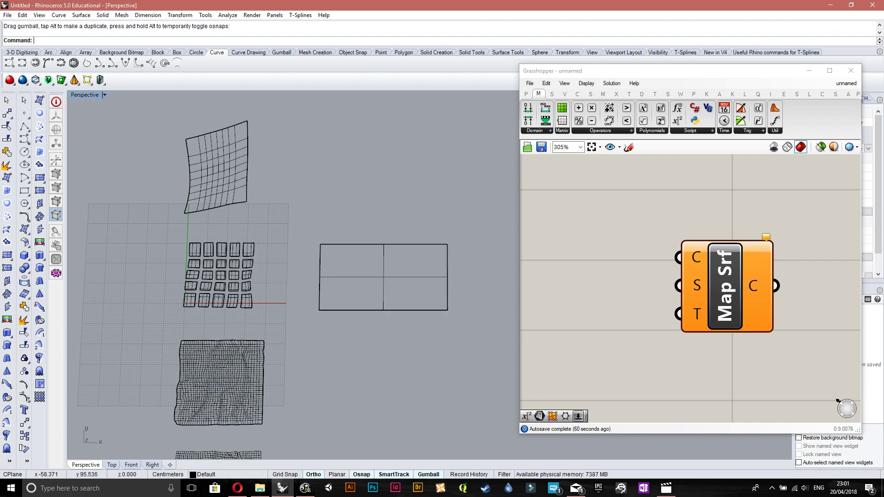
- Sketch four freehand diagonal curves, three crossing the rectangular plane and one just outside its far upper corner
left_click(61, 63)
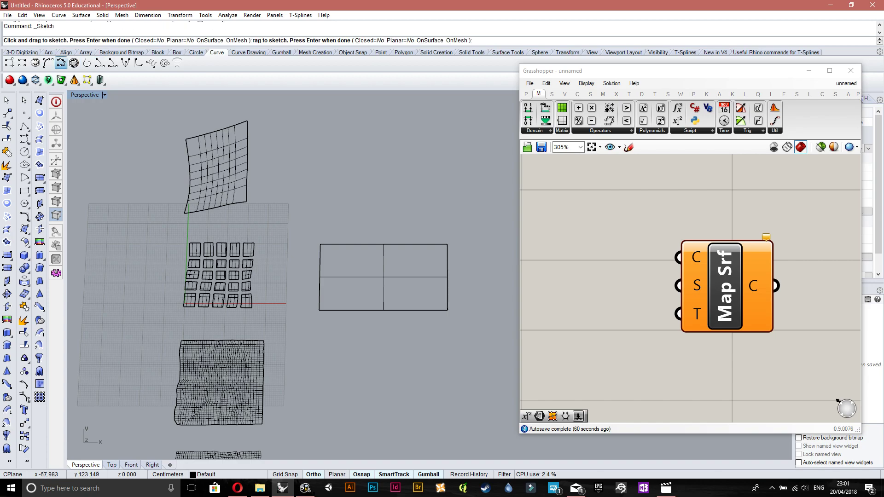
left_click_drag(356, 216, 454, 341)
left_click_drag(313, 220, 402, 322)
left_click_drag(307, 272, 358, 345)
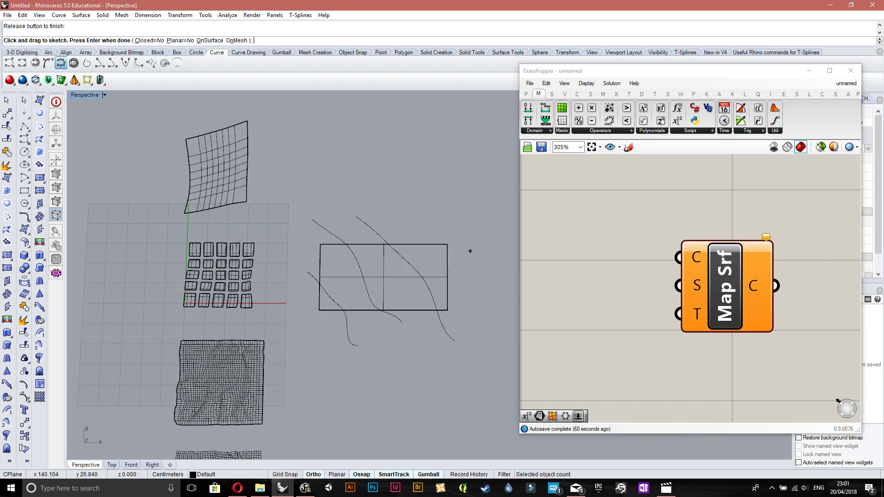
left_click_drag(431, 211, 501, 282)
- Add a Curve parameter to the canvas beside the Map to Surface component
scroll(771, 243, "down", 3)
double_click(619, 220)
type("curve")
key("Return")
- Reference the four sketched curves in the Curve parameter and wire it to the C input of Map to Surface
right_click(621, 235)
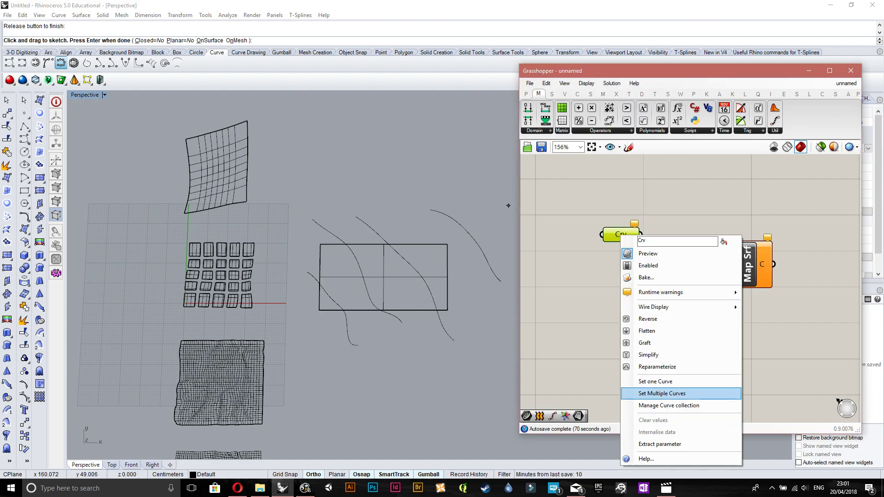
left_click(662, 393)
left_click(488, 263)
left_click(422, 276)
left_click(341, 239)
left_click(329, 295)
key("Return")
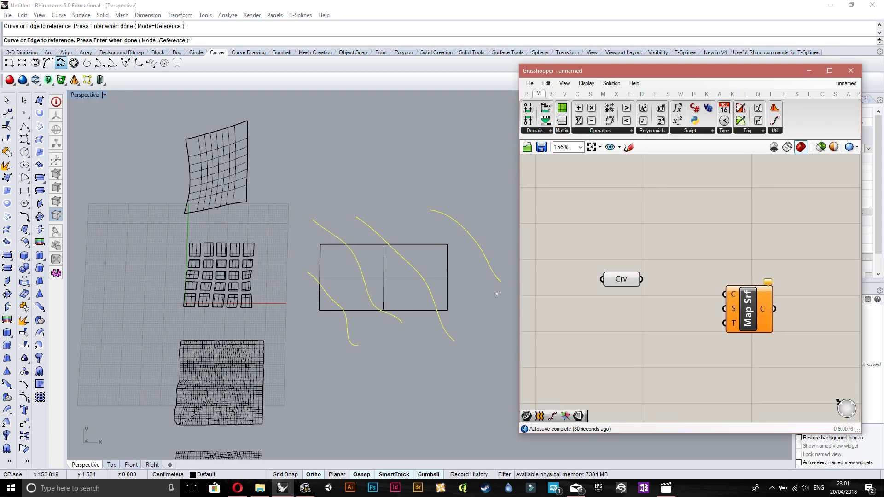
mouse_move(641, 279)
left_mouse_down()
mouse_move(713, 302)
mouse_move(725, 294)
mouse_move(752, 304)
mouse_move(764, 294)
left_mouse_up()
right_click(686, 287)
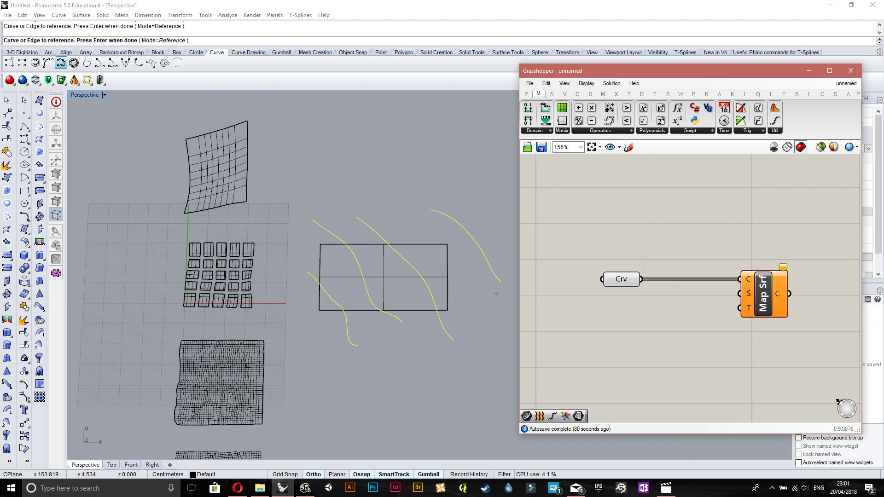
- Add a Surface parameter to the canvas below the Curve parameter
double_click(586, 319)
type("sour")
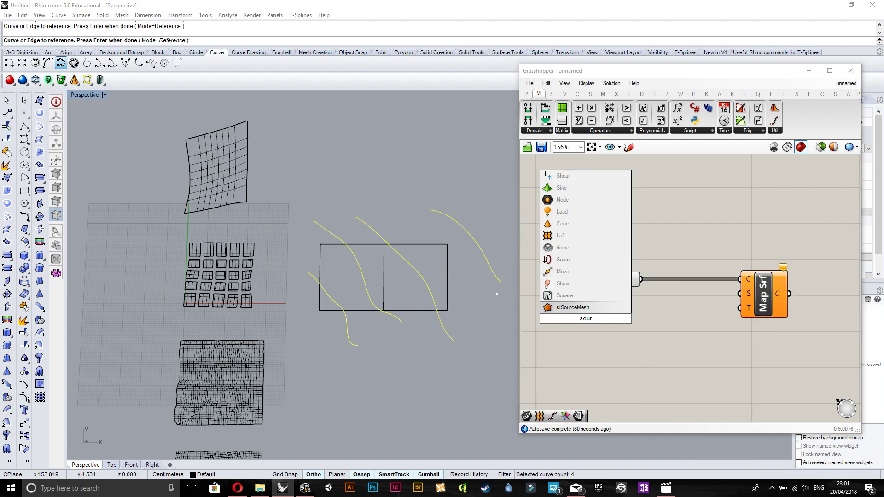
key("BackSpace")
key("BackSpace")
key("BackSpace")
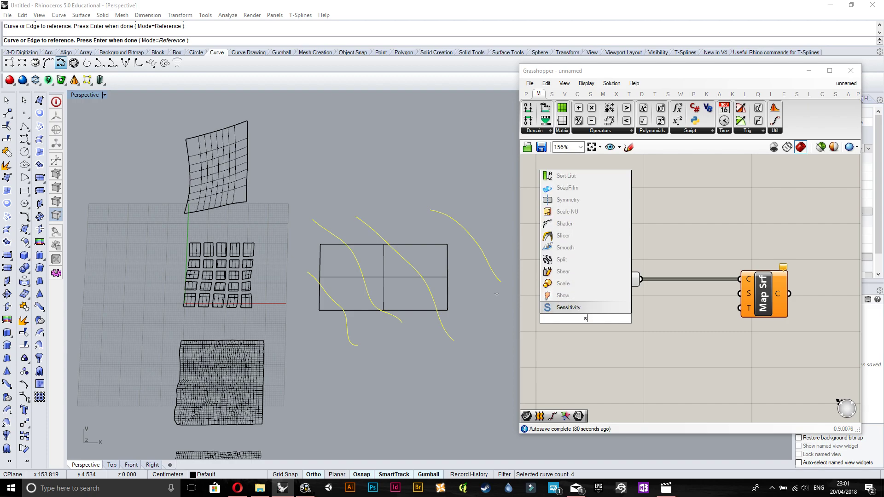
type("urfa")
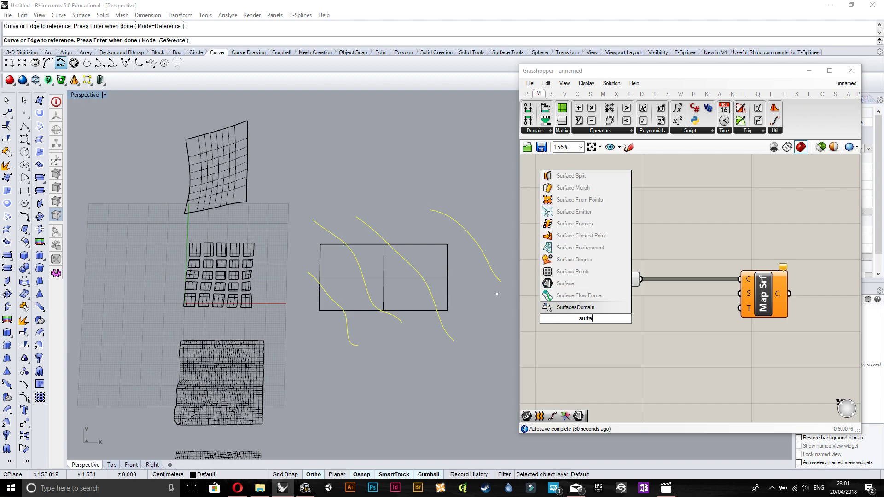
left_click(565, 284)
right_click(581, 319)
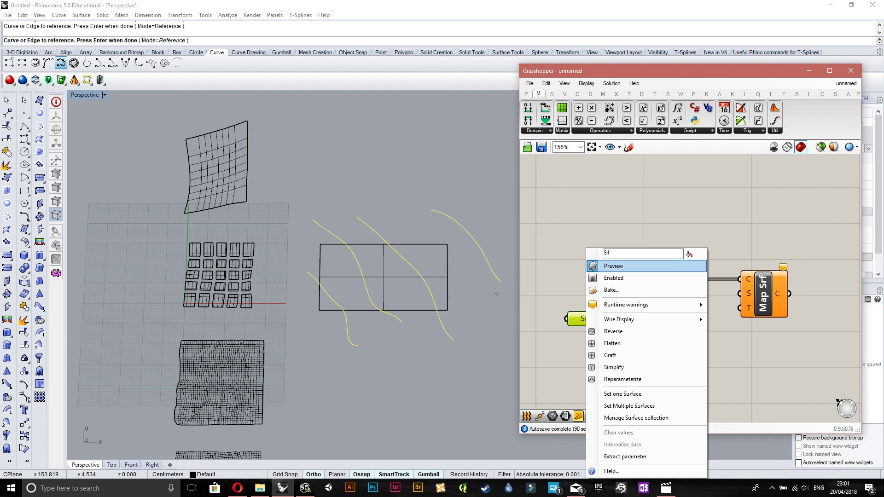
left_click(580, 267)
- Duplicate the Surface parameter three times and spread the four copies out below the Curve parameter
left_click(585, 319)
key("ctrl+c")
key("ctrl+v")
key("ctrl+v")
key("ctrl+v")
right_click_drag(589, 327, 611, 283)
left_click_drag(629, 296, 618, 323)
left_click_drag(615, 282, 615, 290)
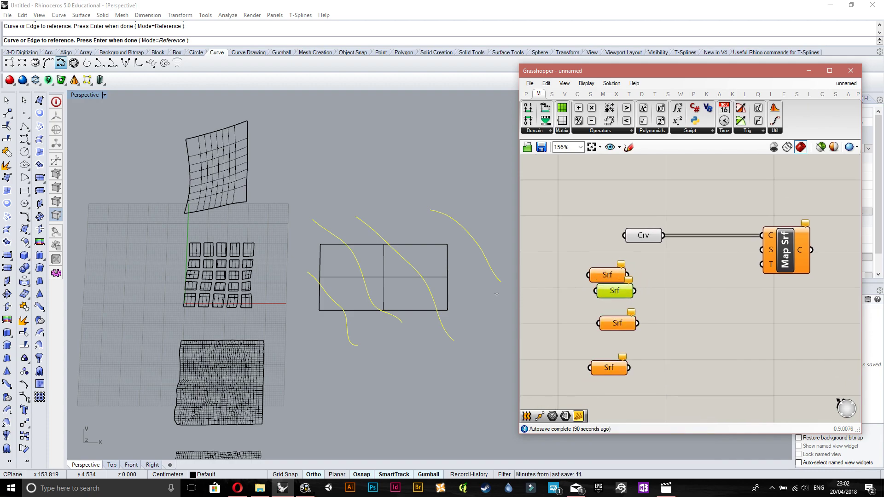
left_click_drag(618, 324, 591, 351)
left_click_drag(615, 291, 612, 310)
- Reference the rectangular plane in the uppermost Surface parameter and rename that parameter Source
left_click(608, 275)
right_click(610, 275)
left_click(672, 394)
left_click(424, 245)
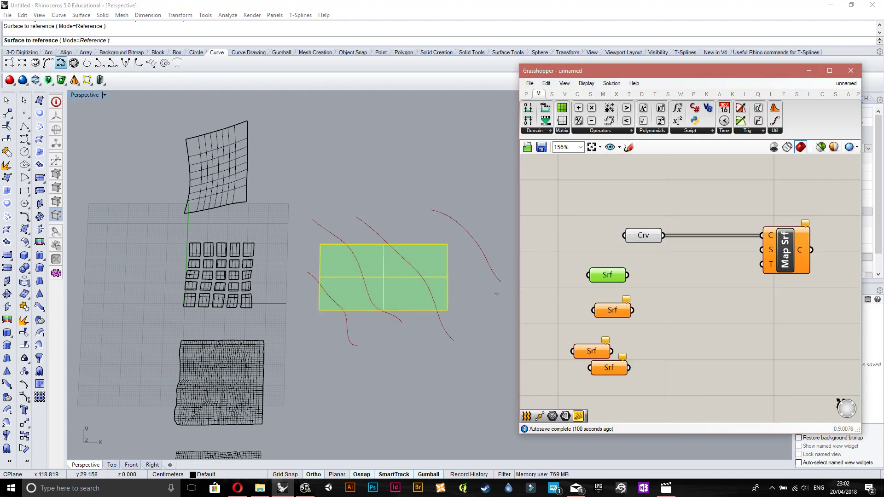
left_click(638, 290)
left_click(614, 274)
right_click(614, 274)
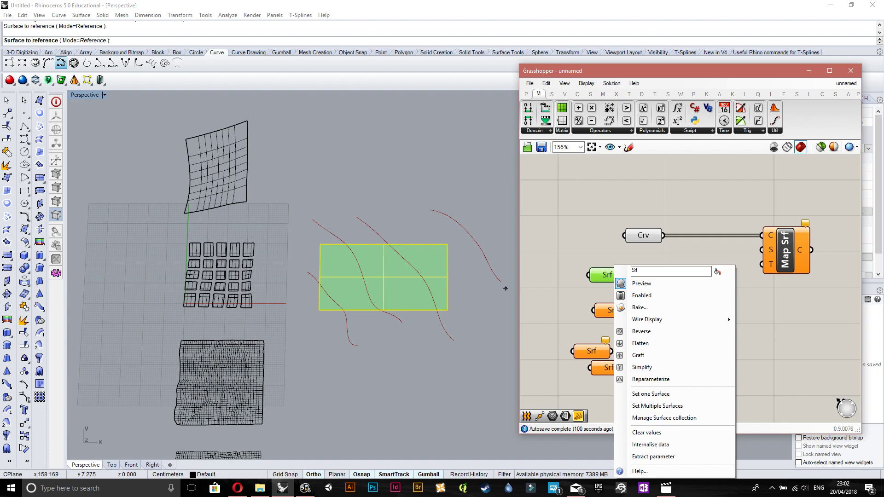
type("Source")
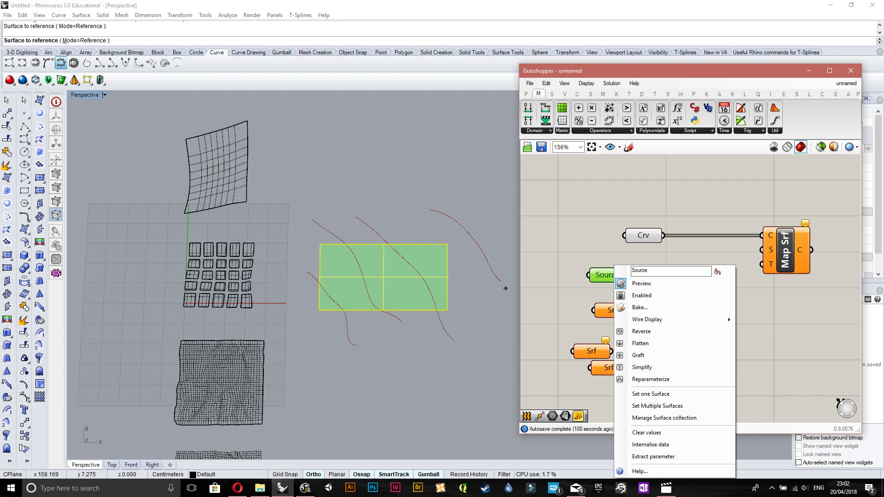
left_click(604, 293)
right_click(613, 311)
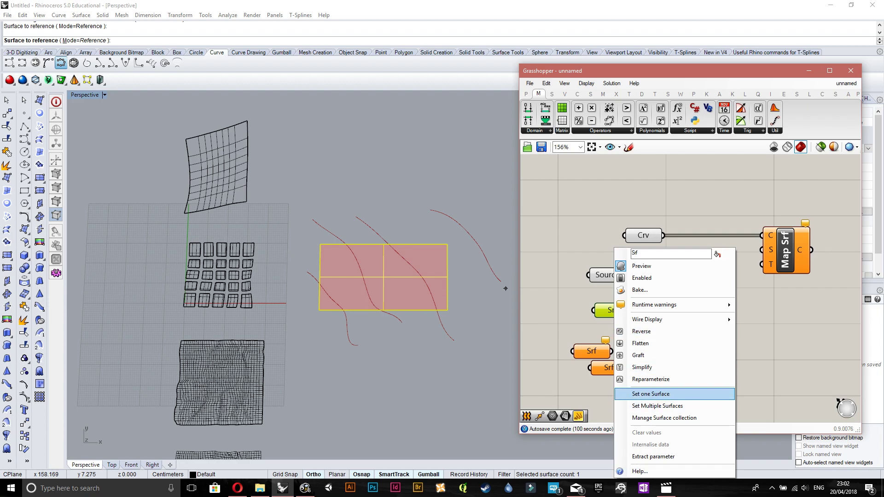
left_click(446, 281)
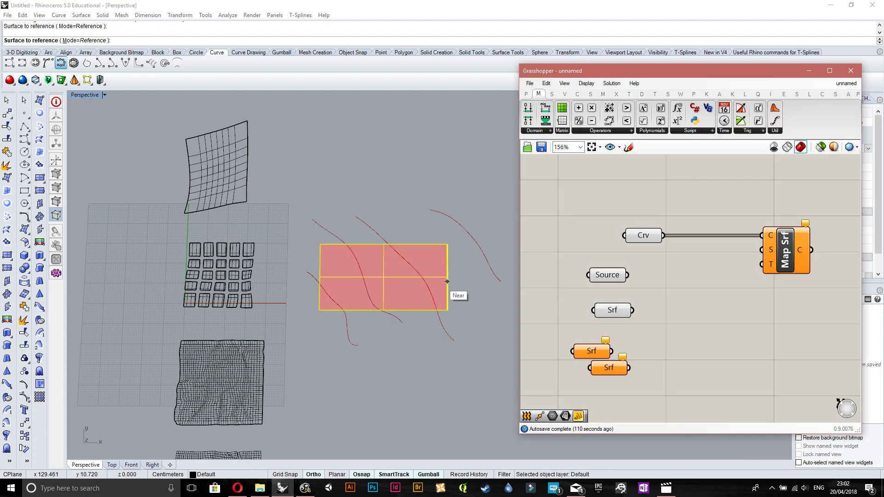
key("Return")
left_click_drag(440, 213, 383, 203)
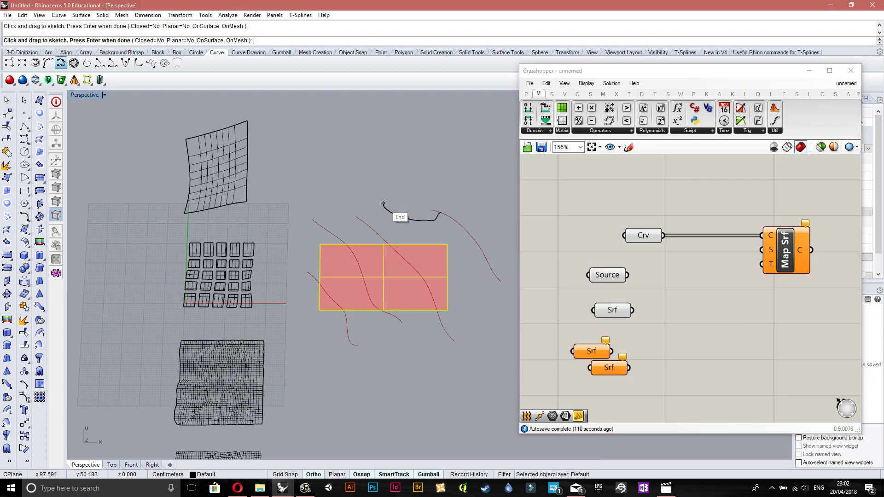
key("Return")
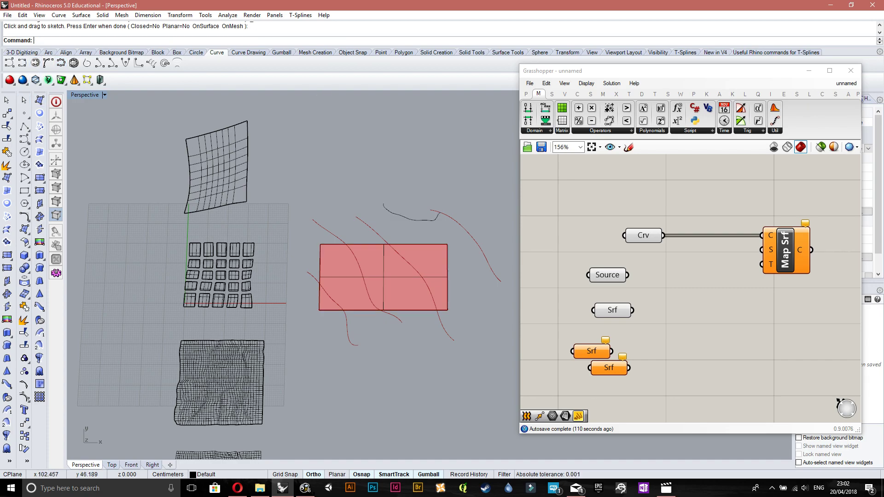
left_click(413, 220)
key("Delete")
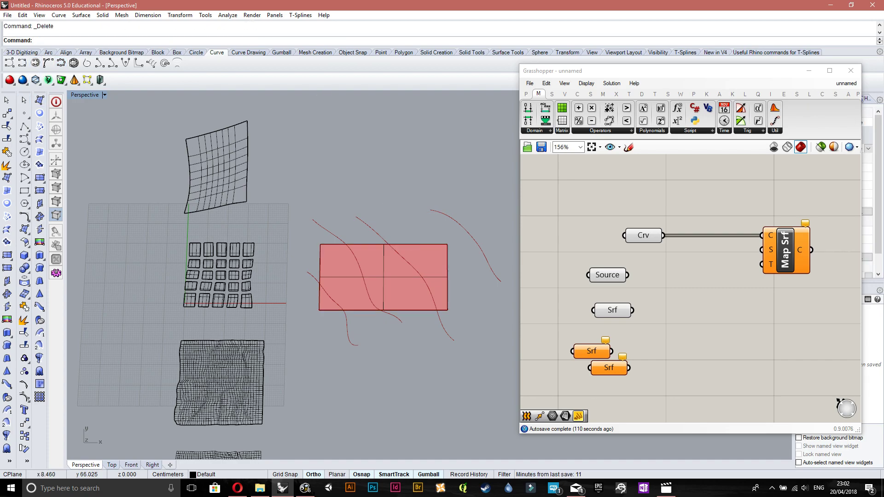
- Reference the large curved surface above the panel grid in the Surface parameter directly below Source
left_click(216, 175)
left_click(613, 310)
right_click(612, 309)
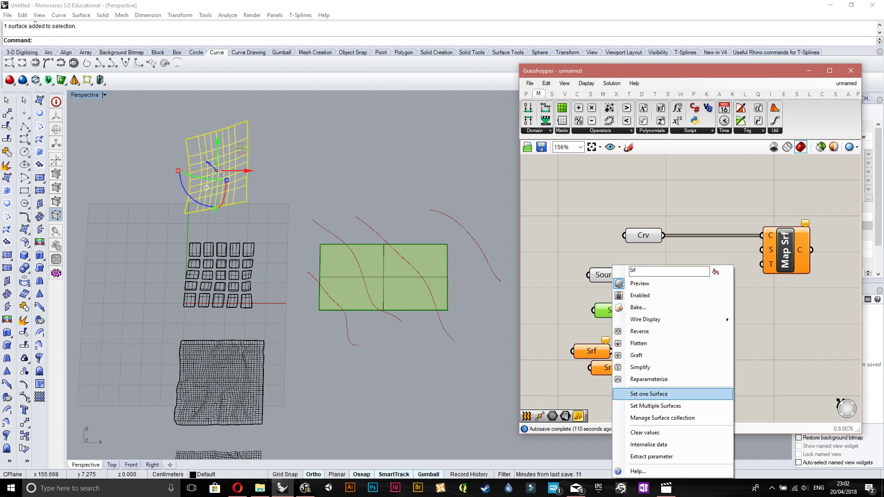
left_click(649, 394)
left_click(228, 217)
right_click_drag(228, 217, 233, 196)
- Reference all 25 small panels as multiple surfaces in the third Surface parameter
right_click(594, 351)
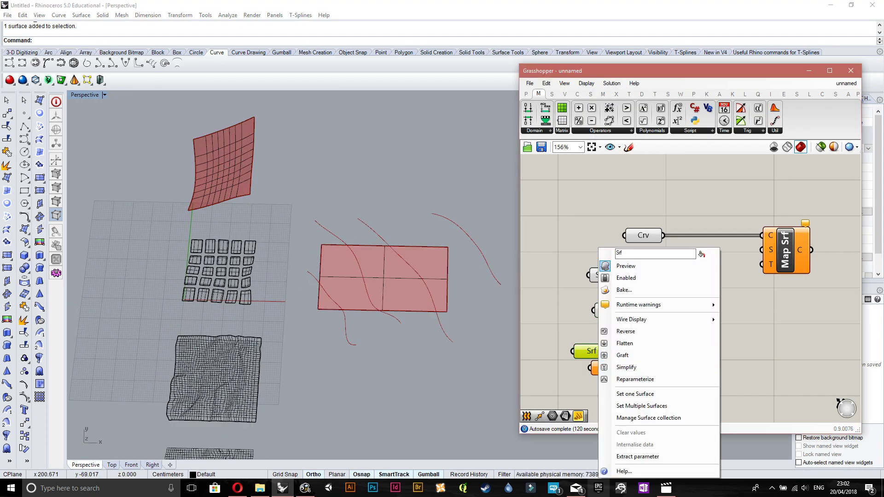
left_click(636, 393)
left_click(217, 276)
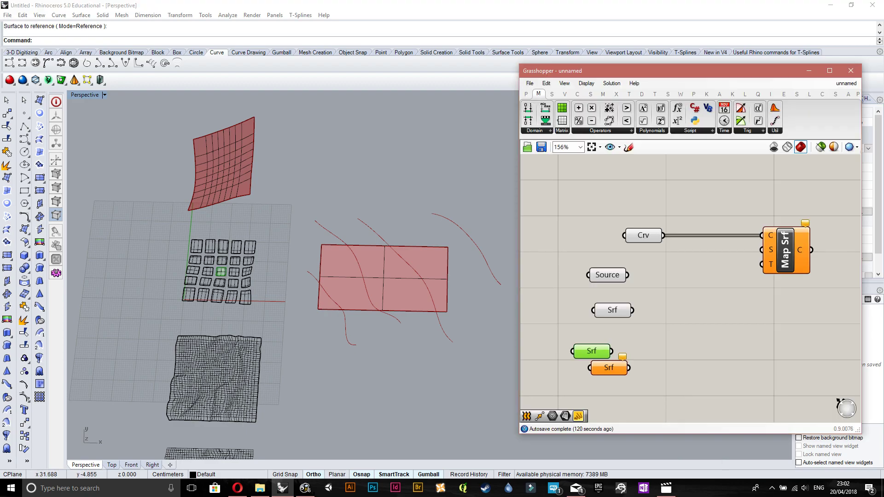
left_click_drag(264, 315, 174, 227)
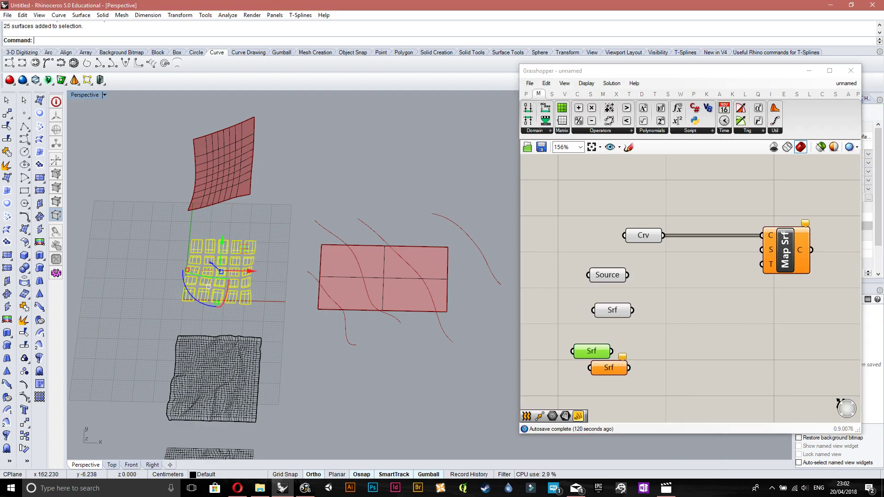
right_click(594, 351)
left_click(644, 405)
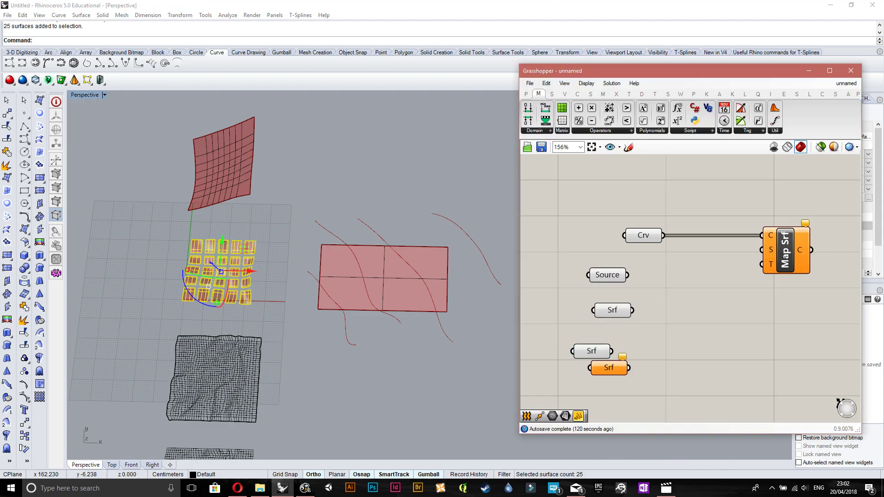
- Align the three Surface parameters below Source in an evenly spaced column, leaving a gap beneath Source
right_click_drag(658, 364, 647, 330)
left_click_drag(597, 335, 599, 391)
left_click(604, 357)
left_click_drag(581, 319, 600, 331)
left_click_drag(601, 277, 599, 285)
left_click(599, 331)
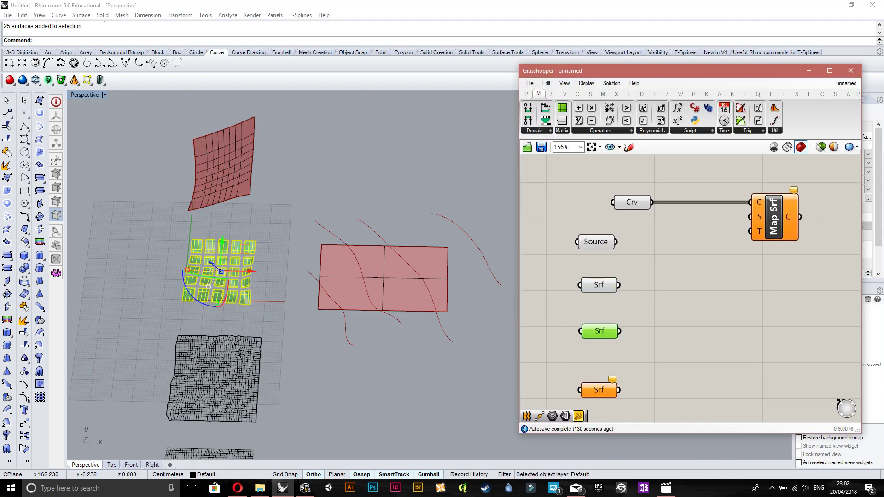
right_click_drag(659, 357, 652, 321)
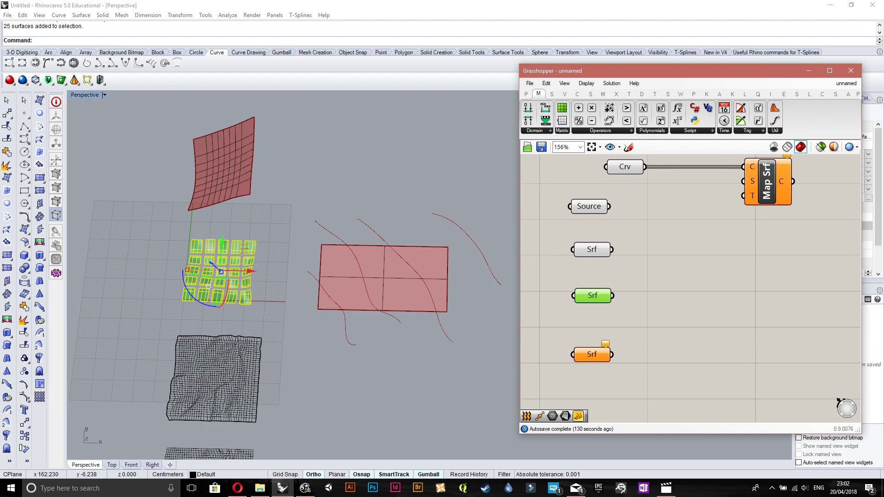
left_click_drag(592, 250, 592, 314)
left_click(645, 318)
right_click_drag(659, 322, 666, 311)
left_click_drag(599, 302, 596, 302)
left_click_drag(599, 343, 596, 349)
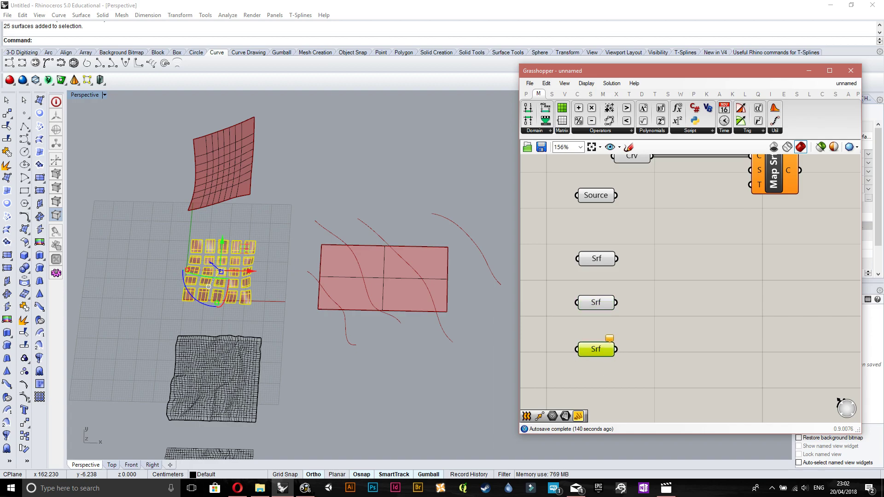
- Reference the wireframe relief surface below the panel grid in the last empty Surface parameter
scroll(586, 365, "up", 4)
right_click(603, 248)
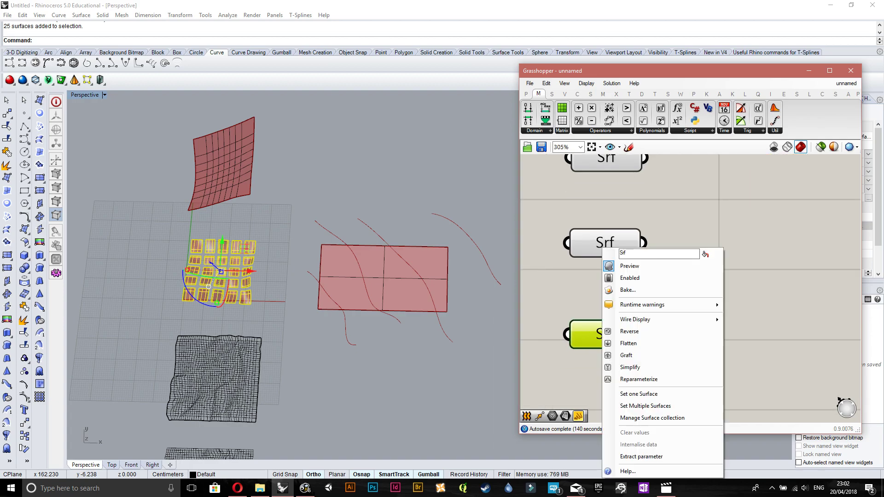
left_click(644, 406)
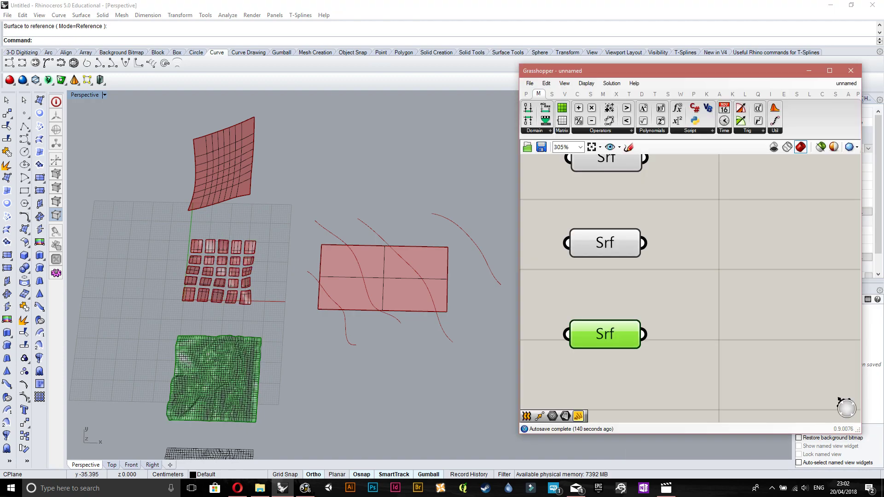
- Rename the three Surface parameters below Source, in order, to AP, GM and IS
scroll(617, 272, "down", 5)
scroll(617, 271, "up", 4)
right_click(617, 272)
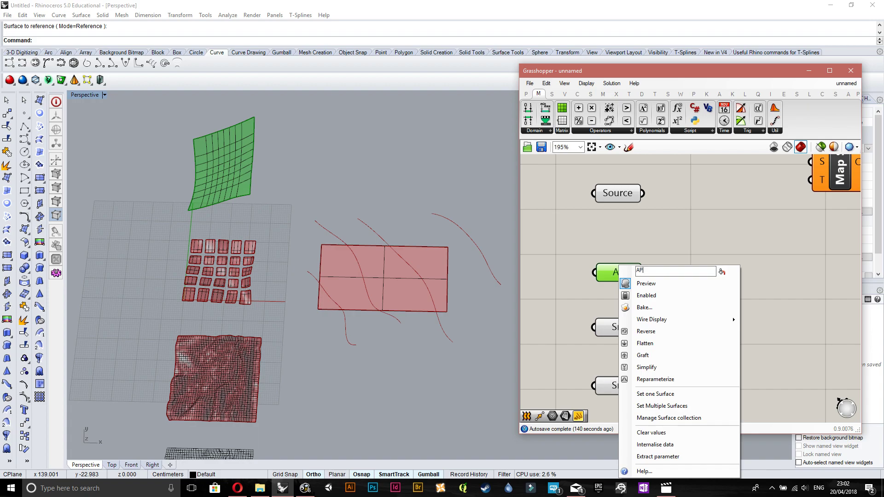
left_click(659, 247)
right_click(615, 325)
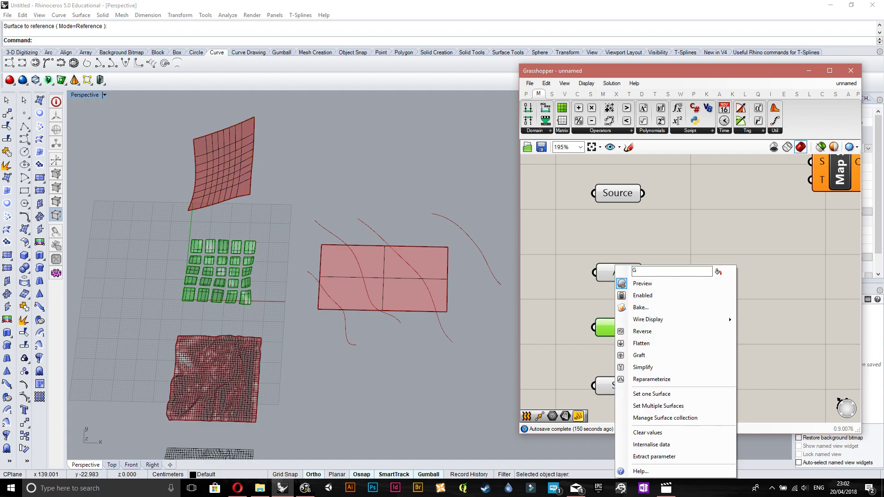
left_click(668, 247)
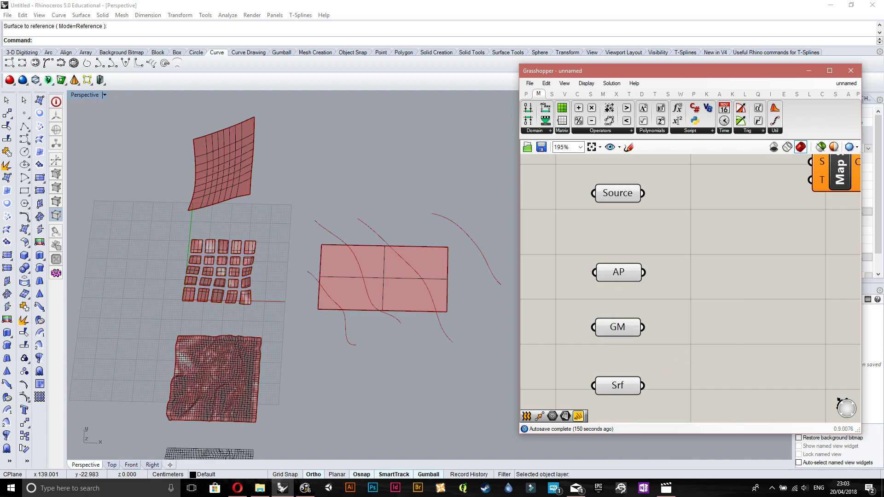
right_click_drag(668, 246, 667, 196)
right_click(622, 335)
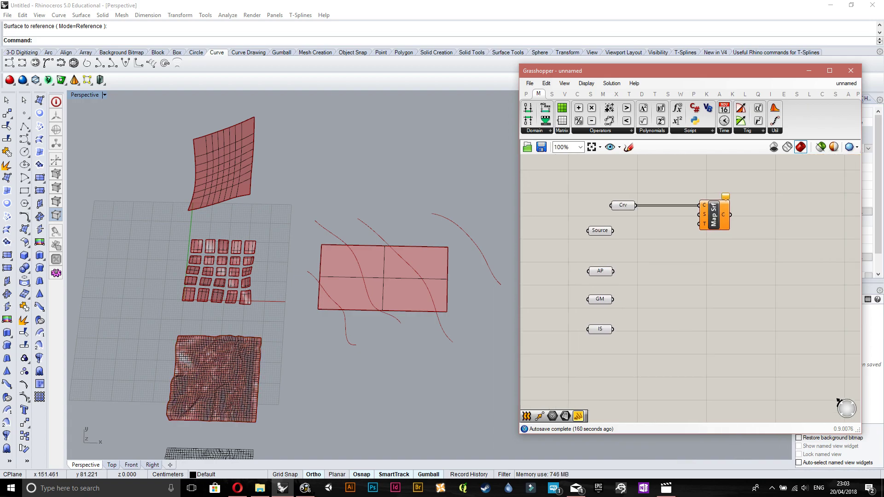
- Connect Source to the source input S of Map Surface and place Source directly below the Crv parameter
right_click_drag(668, 276, 667, 303)
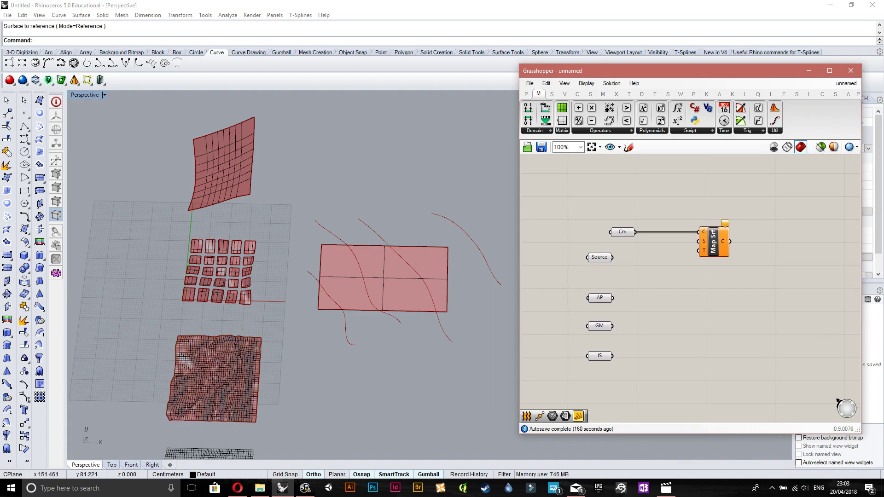
scroll(377, 286, "down", 5)
scroll(297, 204, "up", 9)
scroll(300, 204, "down", 6)
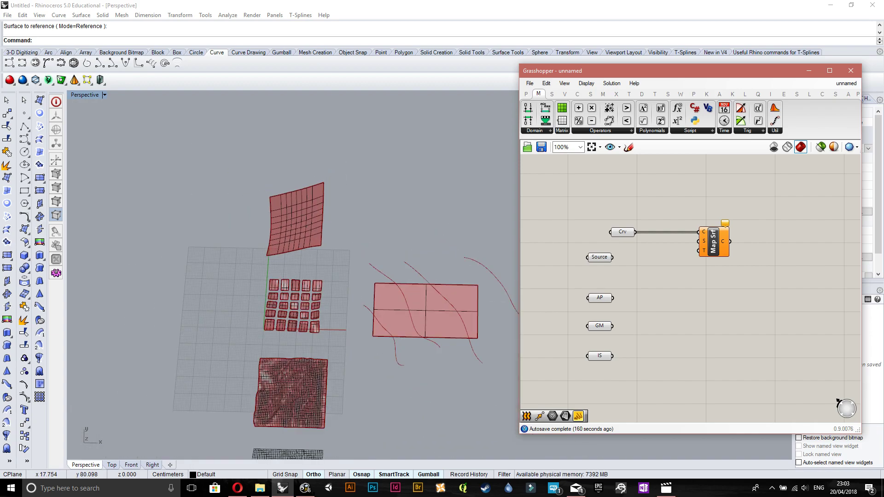
left_click(307, 223)
left_click(373, 240)
scroll(603, 243, "up", 3)
right_click_drag(690, 285, 667, 293)
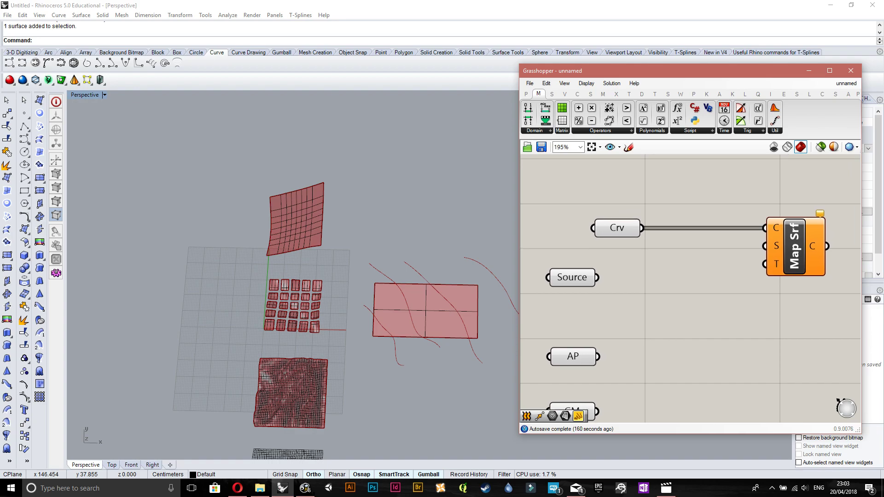
left_click_drag(597, 277, 765, 245)
left_click_drag(572, 277, 618, 249)
right_click(671, 295)
- Connect AP to the target input T of Map Surface and place AP just below Source
left_click_drag(574, 356, 764, 264)
left_click(733, 313)
left_click_drag(598, 323, 619, 287)
- Examine how the mapped curves lie on the curved AP surface from several viewing angles
right_click_drag(350, 230, 403, 122)
scroll(287, 232, "up", 7)
right_click_drag(290, 238, 352, 251)
right_click_drag(309, 185, 334, 191)
scroll(364, 302, "down", 7)
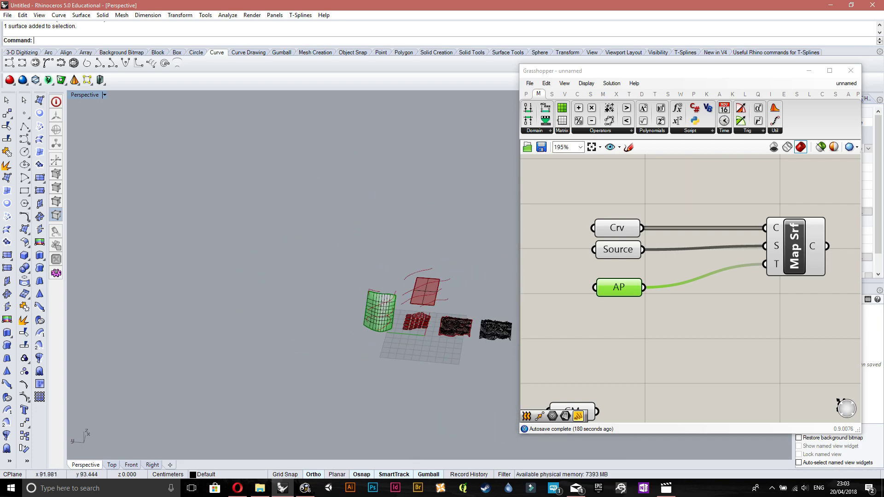
scroll(410, 283, "up", 7)
right_click_drag(410, 284, 415, 295)
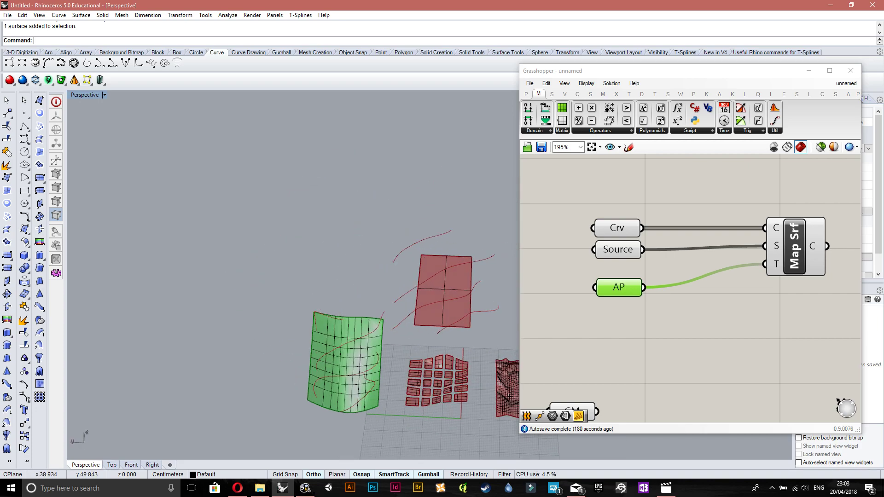
right_click_drag(417, 384, 412, 329)
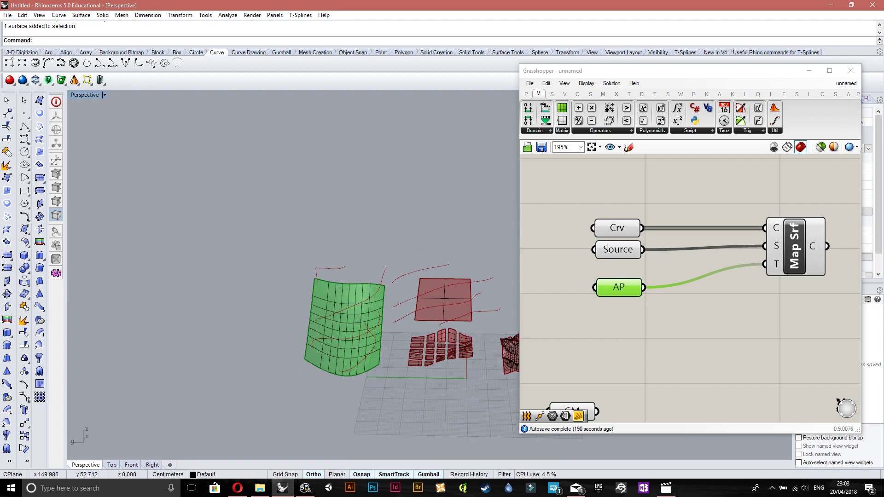
right_click_drag(361, 201, 369, 194)
scroll(369, 276, "up", 7)
right_click_drag(366, 276, 374, 214)
scroll(374, 214, "down", 7)
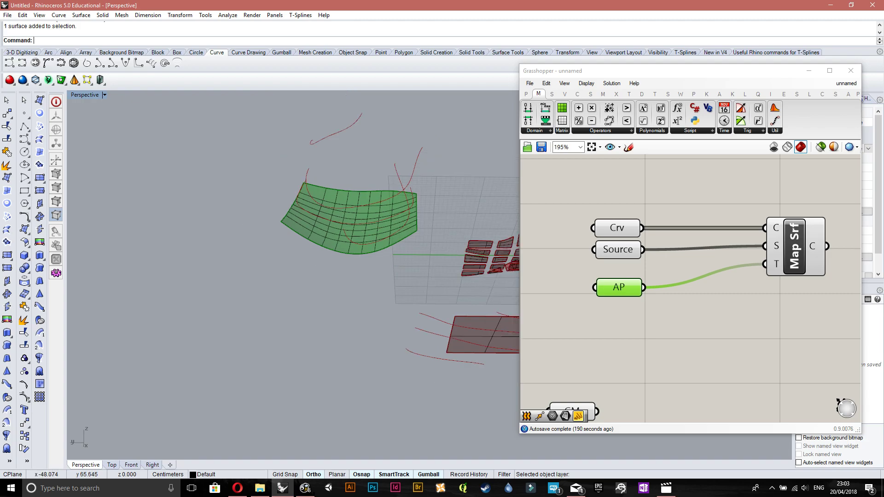
right_click_drag(396, 185, 343, 273)
scroll(365, 251, "down", 7)
scroll(343, 273, "down", 9)
scroll(343, 273, "up", 9)
scroll(348, 272, "up", 6)
left_click(600, 268)
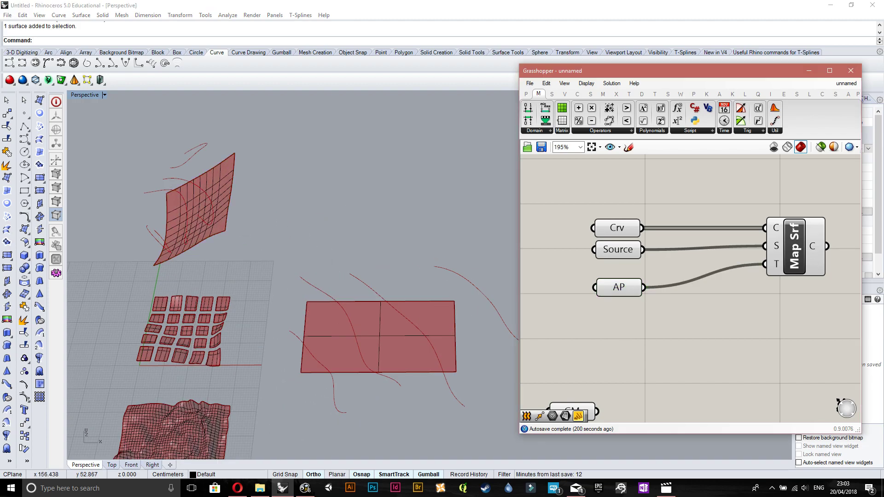
- Replace AP with GM as the target of Map Surface and inspect the curves mapped on the small panels
scroll(603, 267, "down", 5)
scroll(606, 282, "up", 3)
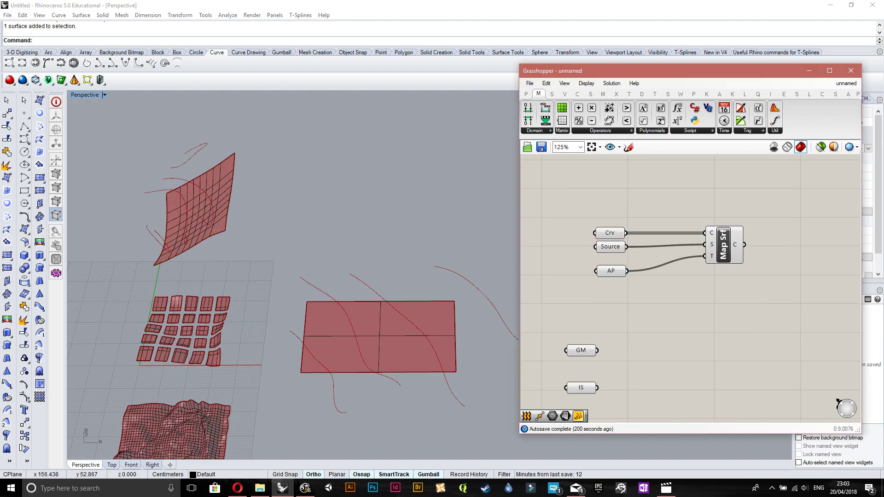
left_click_drag(597, 350, 705, 257)
scroll(191, 331, "up", 9)
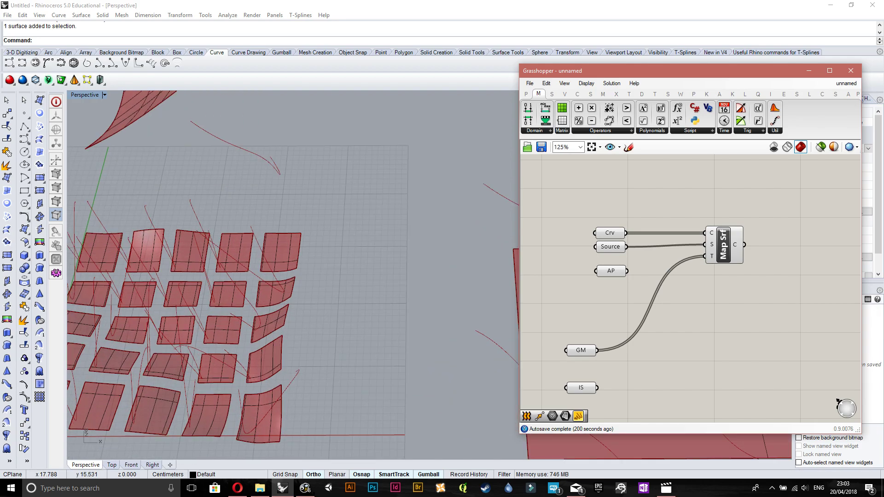
right_click_drag(190, 331, 150, 372)
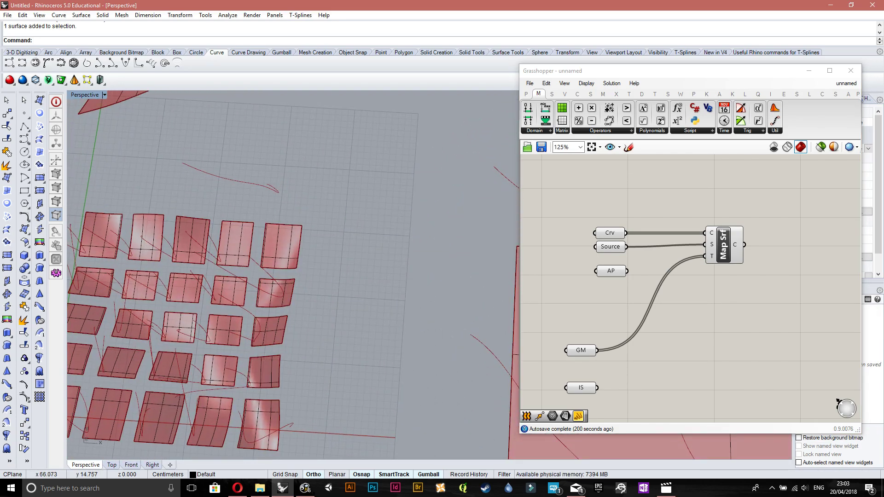
- Place IS below AP and connect it to the target input T of Map Surface in place of GM
left_click_drag(581, 388, 611, 313)
left_click_drag(680, 268, 708, 256)
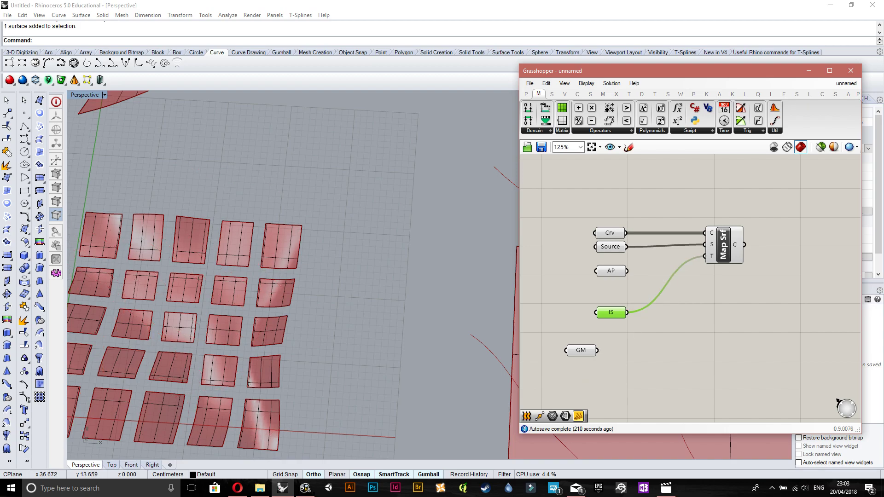
scroll(307, 292, "down", 14)
scroll(283, 322, "up", 5)
right_click_drag(286, 350, 311, 355)
scroll(338, 278, "down", 8)
- Delete all the sketched curves on and around the flat source plane
left_click(450, 251)
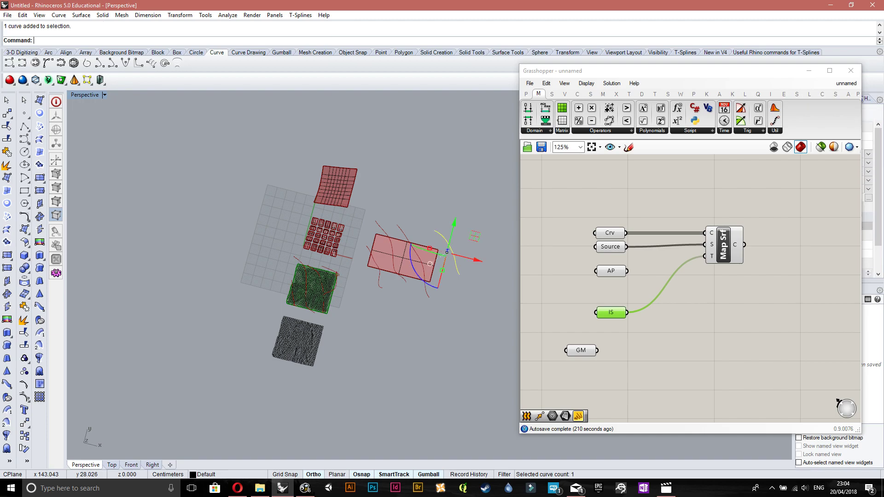
key("Delete")
scroll(258, 166, "up", 4)
scroll(649, 288, "up", 2)
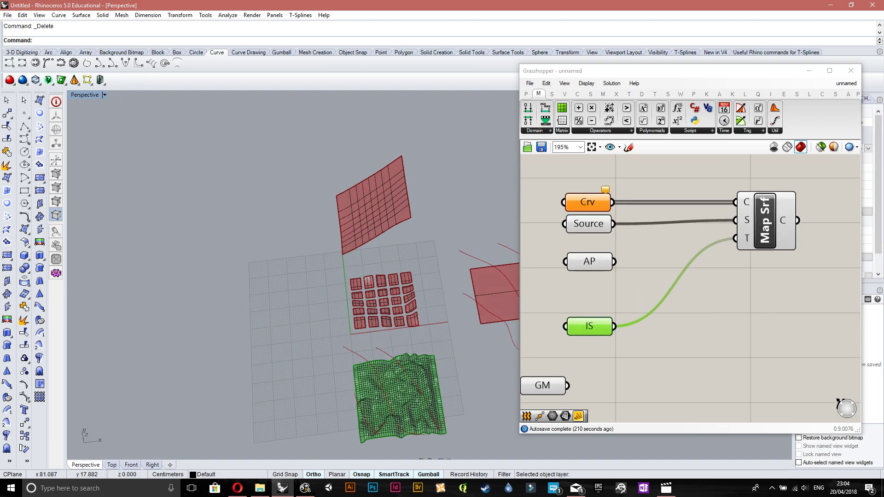
right_click_drag(649, 288, 654, 321)
scroll(345, 292, "down", 4)
right_click_drag(277, 265, 216, 277)
scroll(216, 277, "down", 6)
scroll(302, 290, "up", 4)
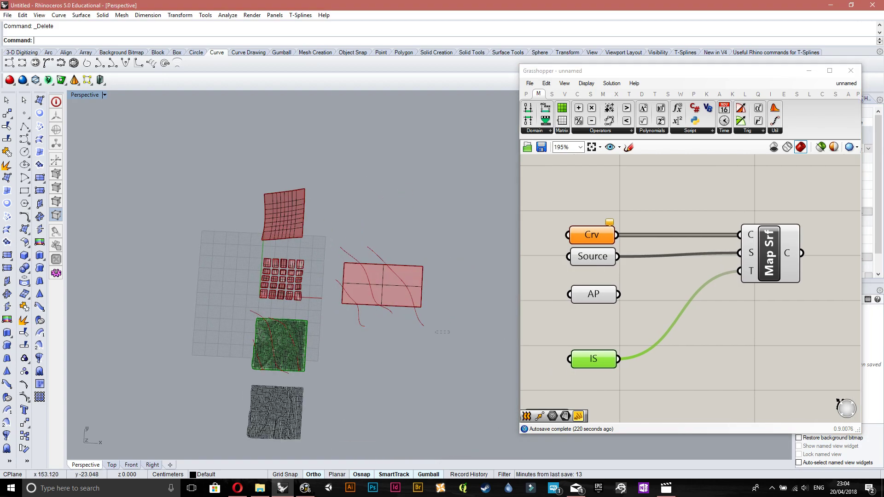
left_click_drag(342, 333, 341, 333)
key("Delete")
scroll(379, 311, "up", 2)
right_click_drag(391, 272, 406, 265)
scroll(406, 265, "up", 2)
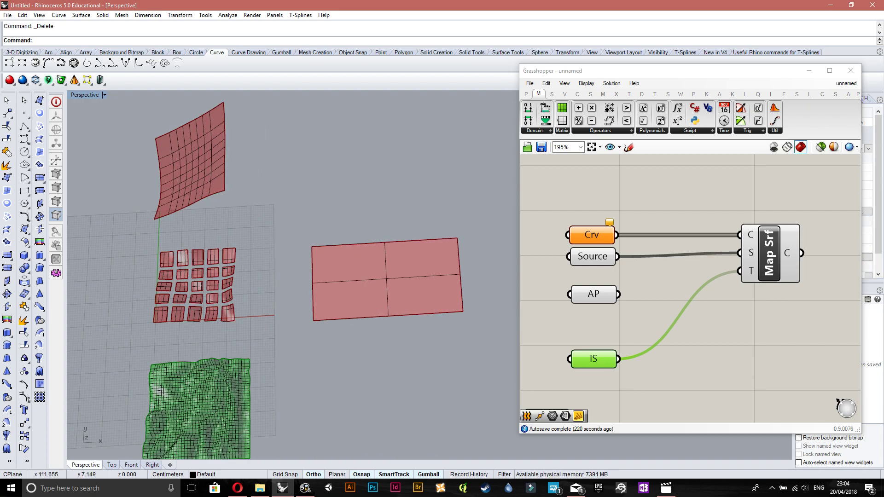
- Move the Source parameter well above and to the left of Crv to make room for new components
right_click_drag(645, 276, 700, 281)
scroll(700, 281, "down", 1)
scroll(682, 276, "up", 1)
right_click_drag(622, 256, 729, 322)
left_click(710, 304)
double_click(674, 263)
key("Escape")
double_click(628, 218)
key("Escape")
left_click_drag(756, 328, 561, 207)
right_click_drag(645, 258, 797, 315)
left_click_drag(714, 265, 590, 215)
scroll(554, 268, "down", 5)
right_click_drag(567, 272, 558, 258)
- Add a Populate 2D component beside Source and connect Source to its region input R
double_click(612, 219)
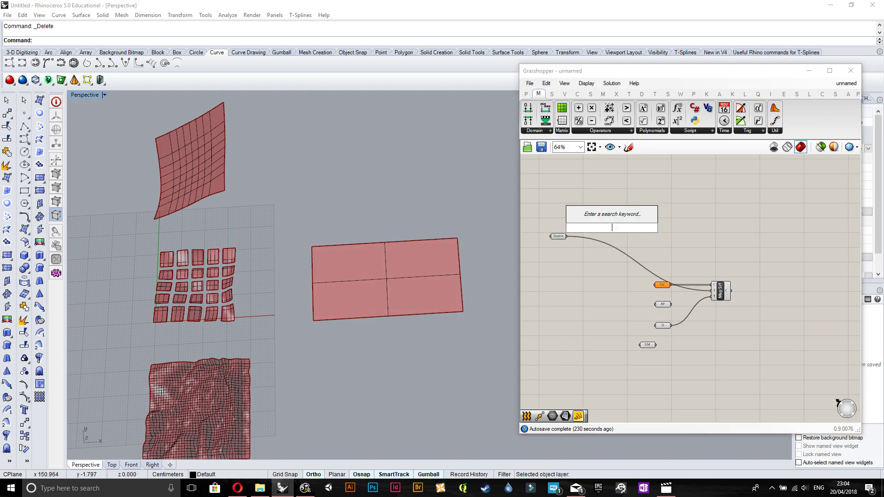
scroll(577, 220, "up", 4)
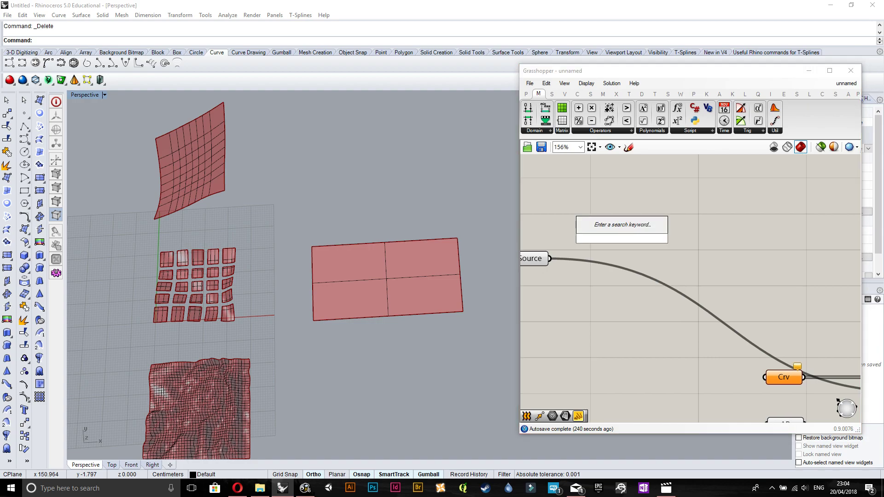
type("popu")
key("Up")
key("Return")
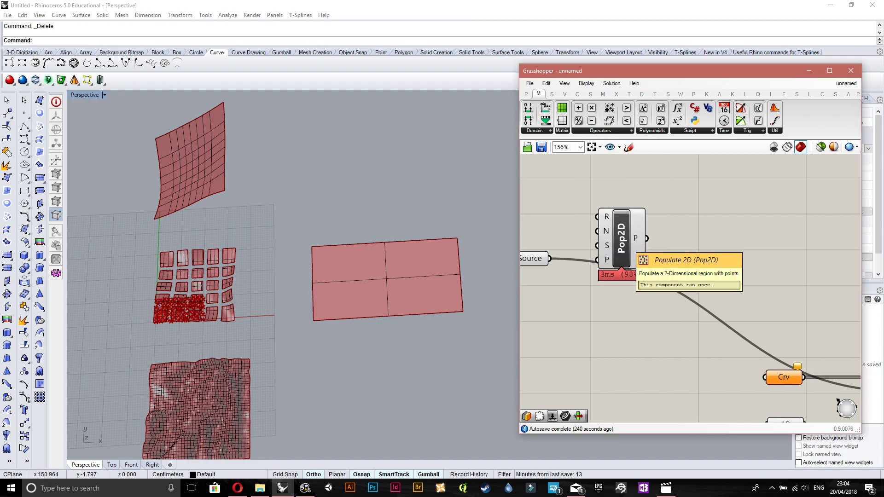
left_click_drag(621, 245, 667, 281)
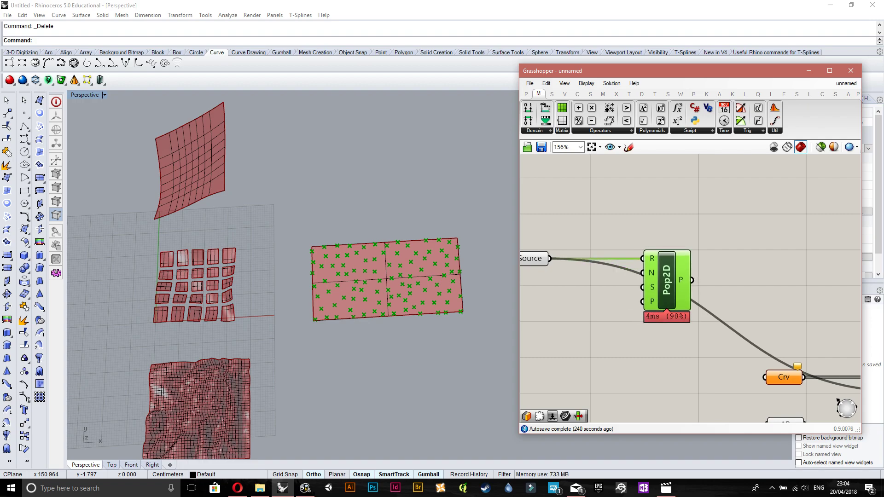
scroll(267, 238, "down", 6)
scroll(293, 241, "up", 9)
right_click_drag(293, 241, 295, 232)
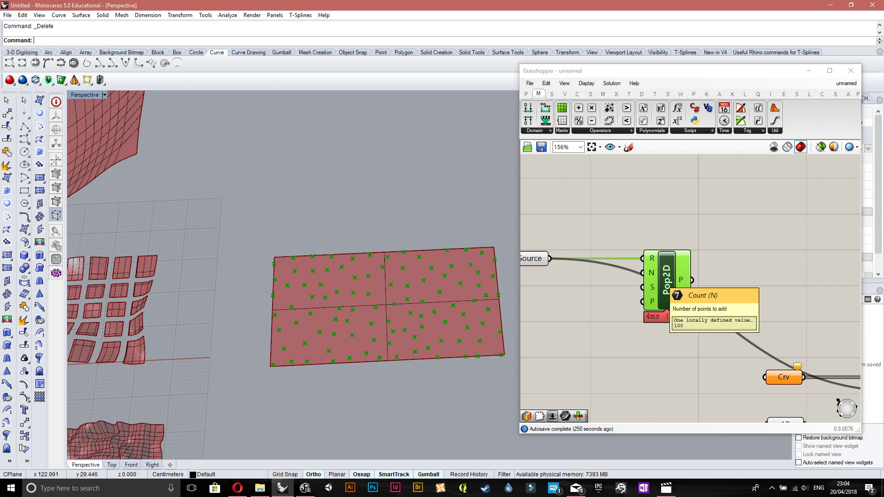
- Add a Voronoi component after Populate 2D and feed the populated points into its P input
right_click_drag(654, 276, 554, 280)
double_click(666, 244)
type("v")
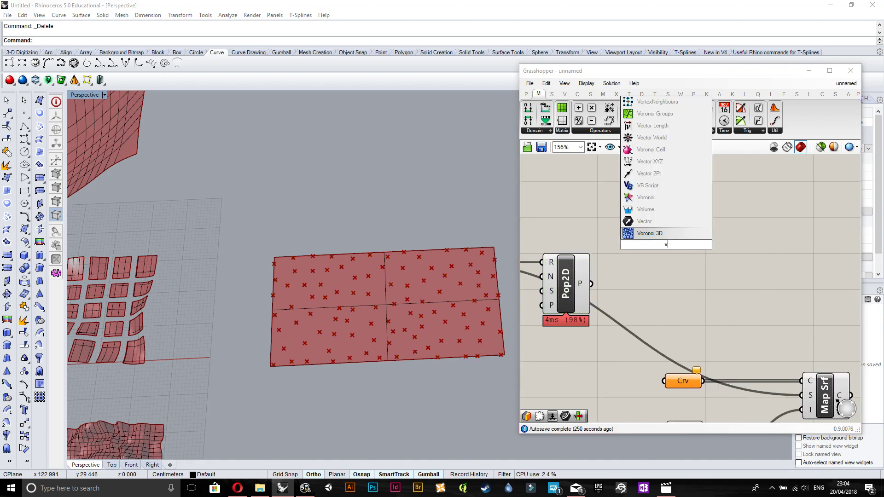
type("o")
key("Up")
key("Up")
key("Up")
key("Return")
left_click_drag(592, 284, 652, 305)
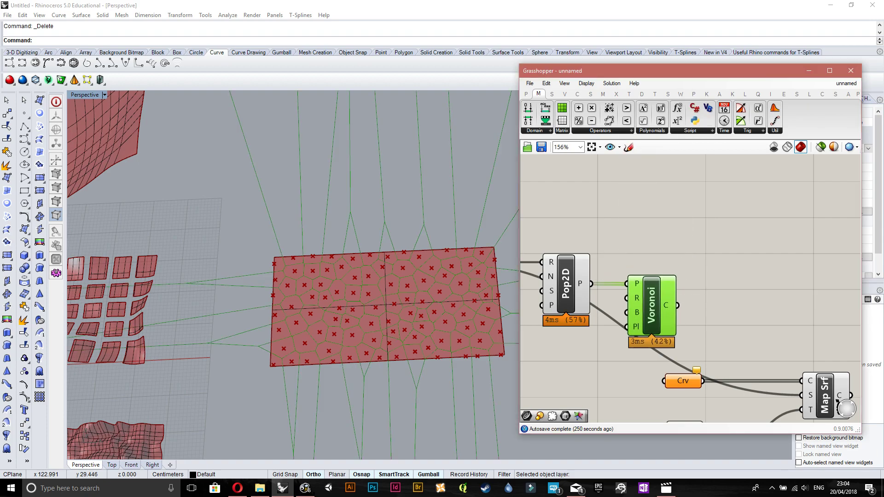
right_click_drag(663, 317, 748, 300)
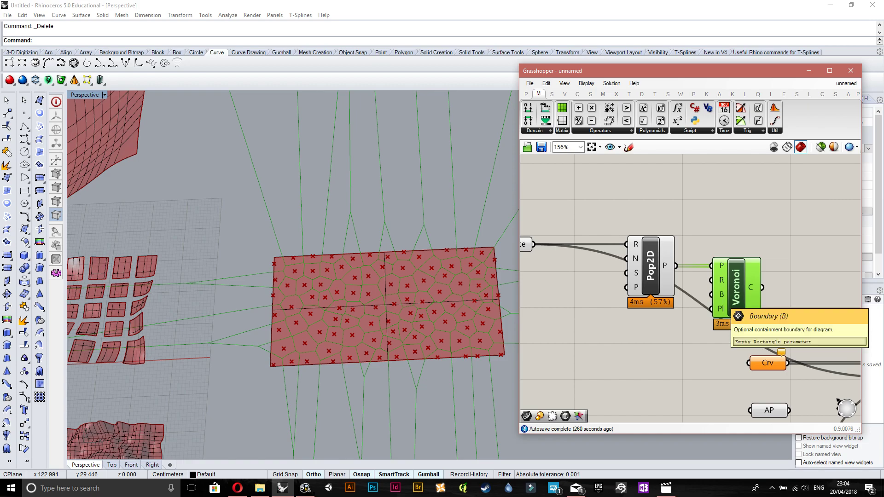
- Spread the components out, with Populate 2D raised above Source and Voronoi moved further to the right
left_click_drag(650, 265, 626, 266, "shift")
right_click_drag(663, 332, 703, 330)
left_click(703, 330)
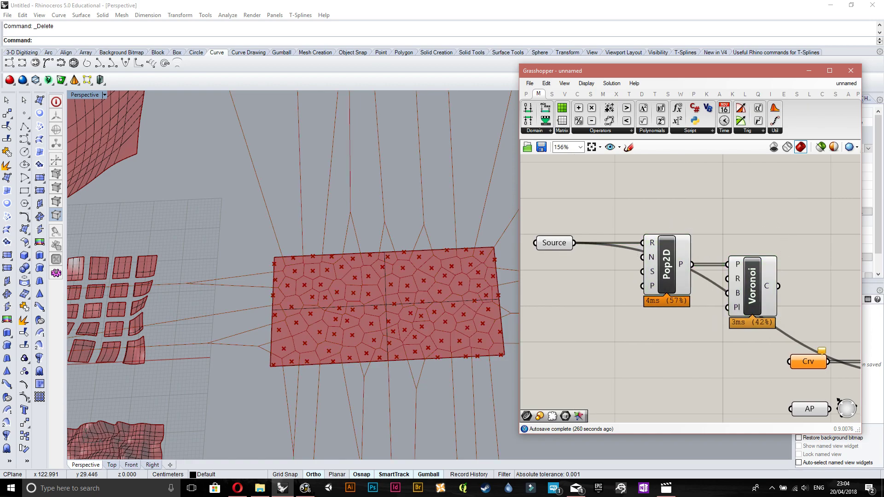
left_click_drag(752, 286, 789, 287)
right_click_drag(755, 338, 744, 338)
left_click_drag(780, 287, 792, 286)
right_click(684, 330)
left_click_drag(655, 272, 657, 191)
left_click(650, 322)
right_click_drag(649, 335, 628, 325)
scroll(655, 296, "down", 1)
left_click_drag(542, 252, 520, 252)
left_click(553, 299)
right_click_drag(555, 301, 601, 295)
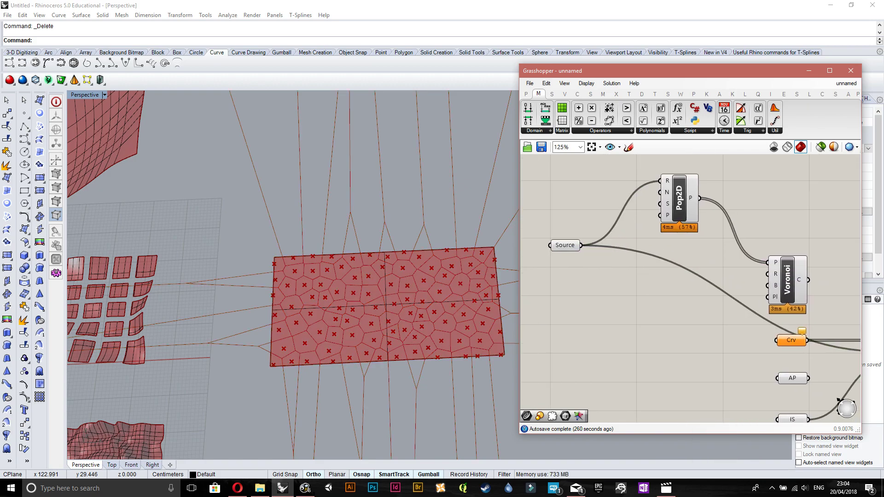
- Add a Deconstruct Brep component below Source and connect Source to its B input, shifting Source further left
double_click(622, 292)
type("de")
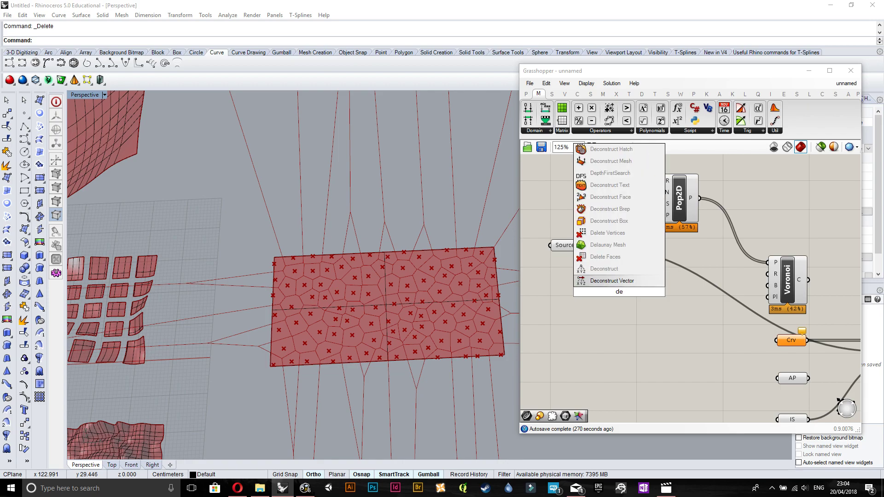
type("brep")
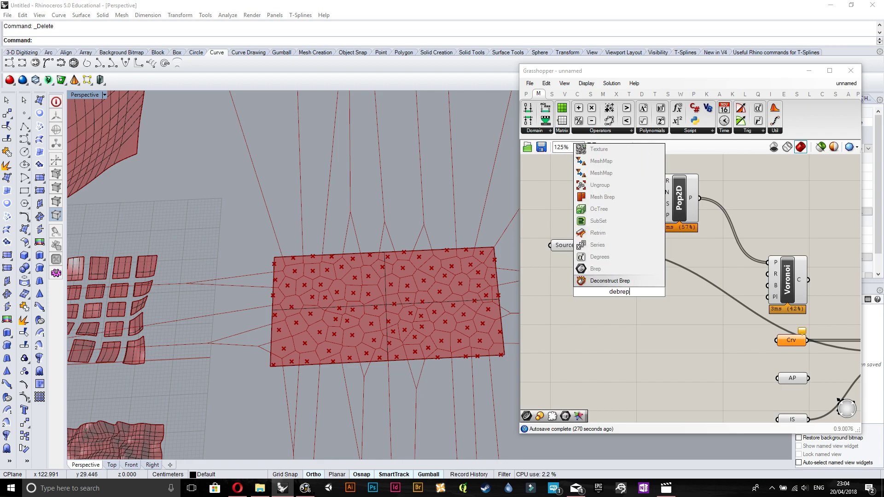
key("Return")
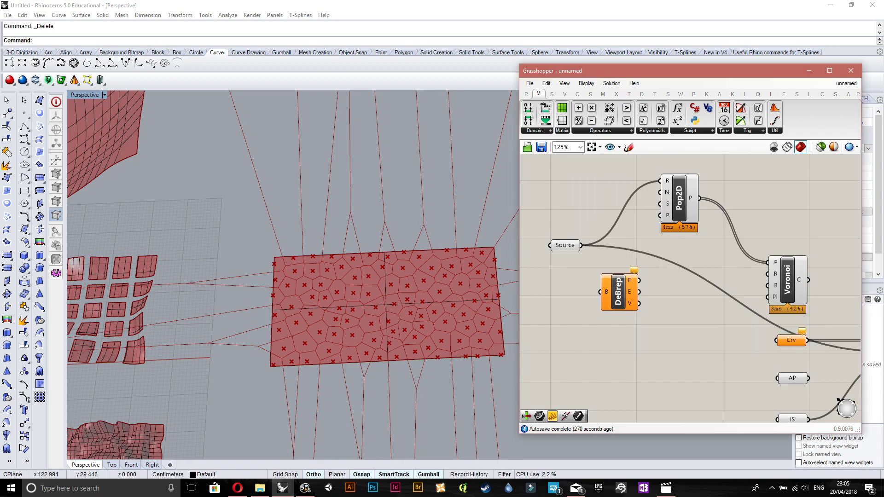
left_click_drag(581, 245, 541, 246)
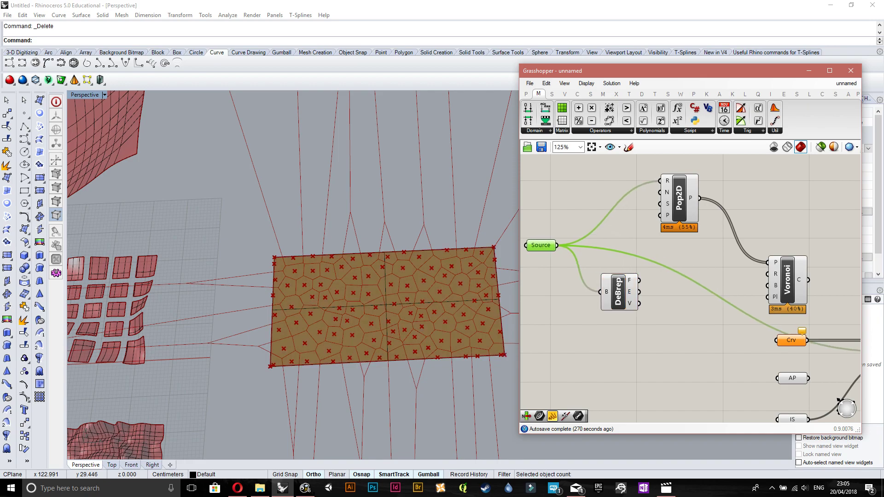
- Add a Join Curves component next to Deconstruct Brep
double_click(664, 288)
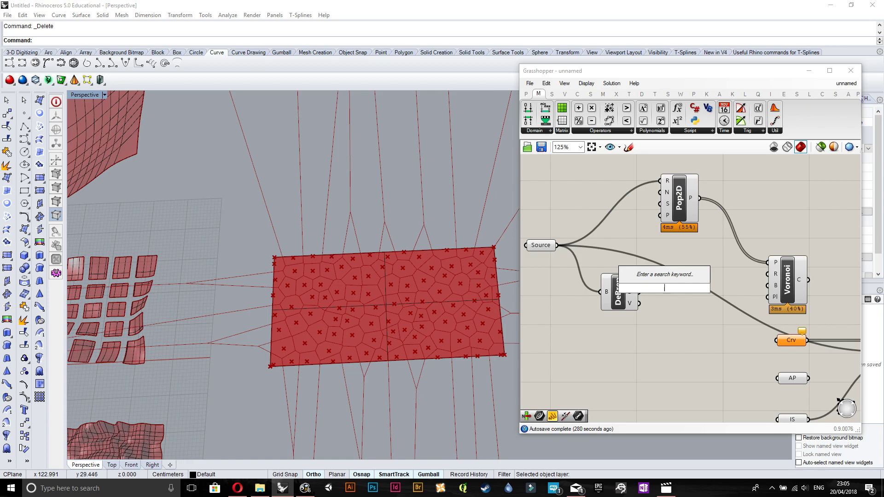
type("join")
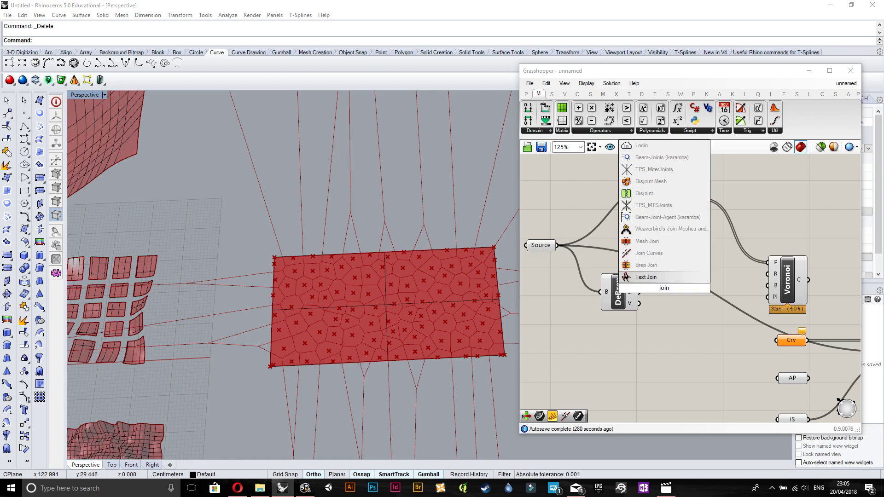
key("Up")
key("Up")
key("Return")
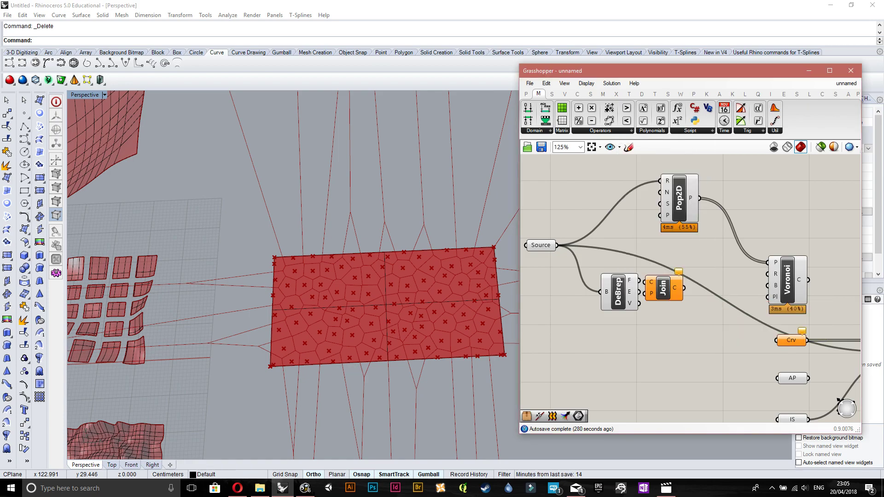
- Connect the Deconstruct Brep edges E to Join Curves and the joined curve to Voronoi's boundary input B
left_click_drag(663, 287, 678, 313)
left_click_drag(639, 292, 669, 298)
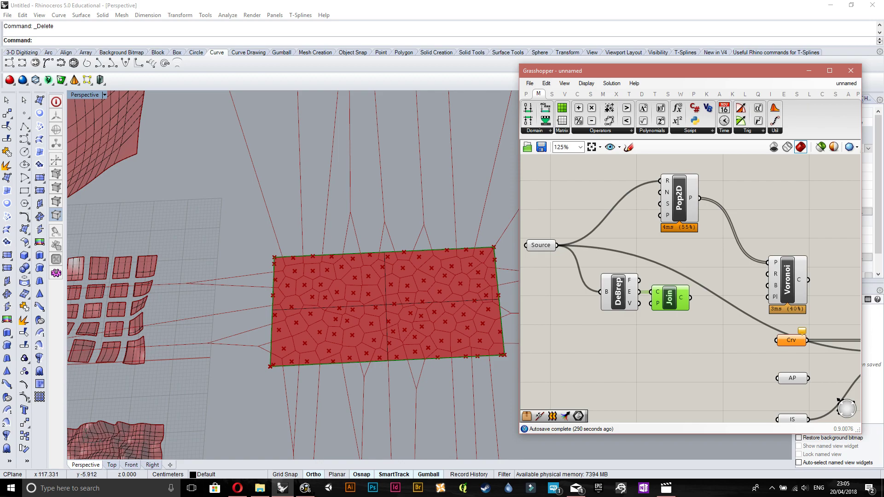
right_click_drag(737, 343, 699, 358)
left_click_drag(652, 313, 729, 301)
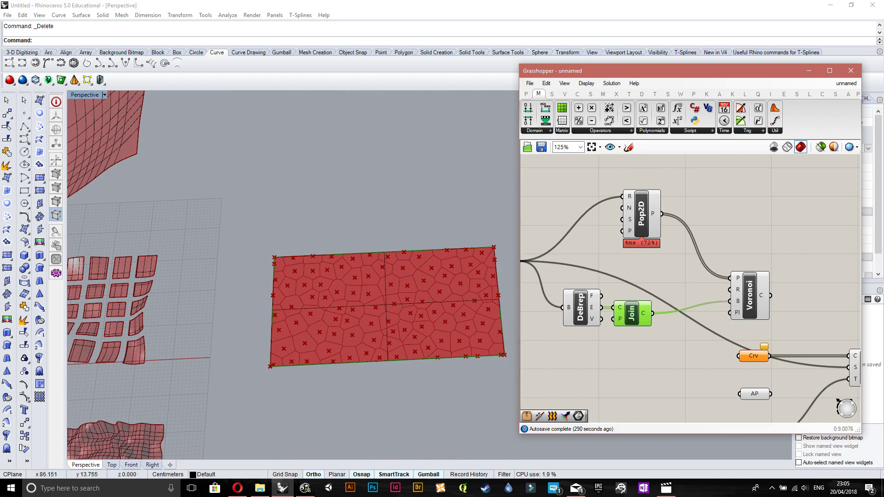
- Move Voronoi slightly down so its boundary input B lines up with the Join Curves output
right_click_drag(313, 225, 310, 251)
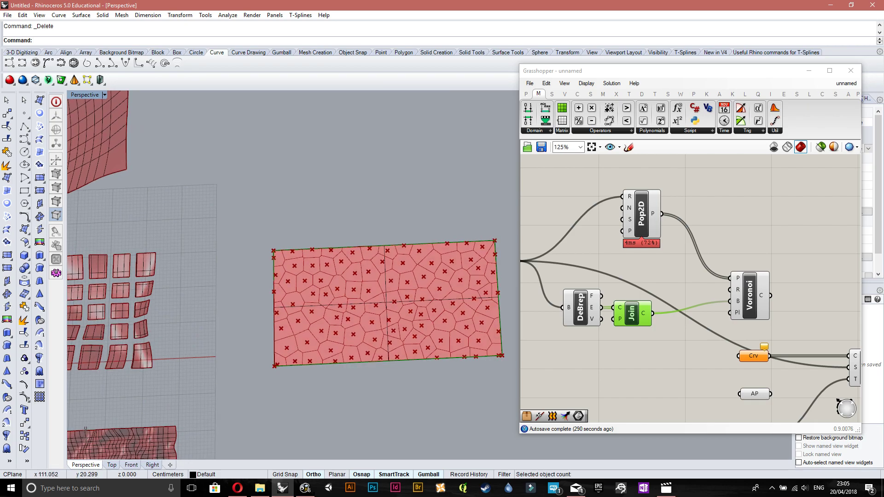
scroll(404, 336, "up", 3)
mouse_move(645, 357)
right_mouse_down()
mouse_move(666, 357)
mouse_move(634, 363)
right_mouse_up()
left_click_drag(739, 301, 738, 316)
left_click(682, 364)
right_click_drag(681, 364, 719, 355)
left_click_drag(775, 307, 775, 306)
- Add a Brep Edges component below Deconstruct Brep
right_click_drag(603, 335, 679, 305)
scroll(679, 305, "up", 2)
double_click(645, 323)
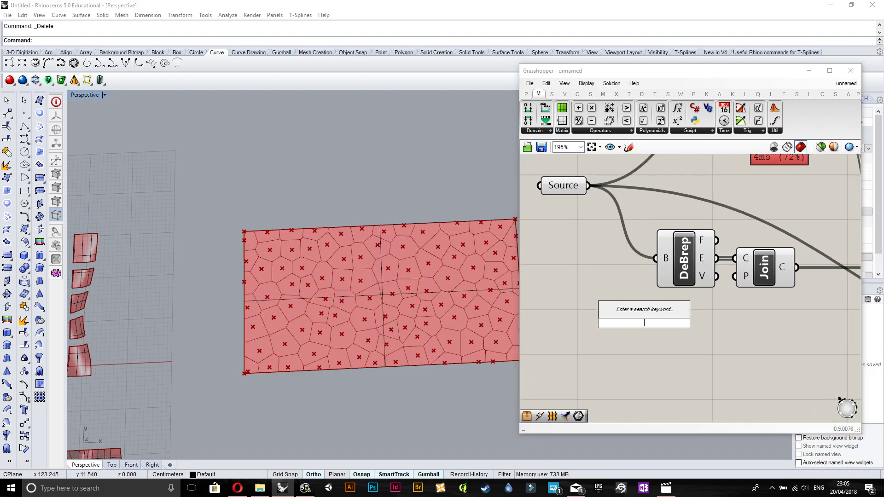
type("be")
key("BackSpace")
type("rep")
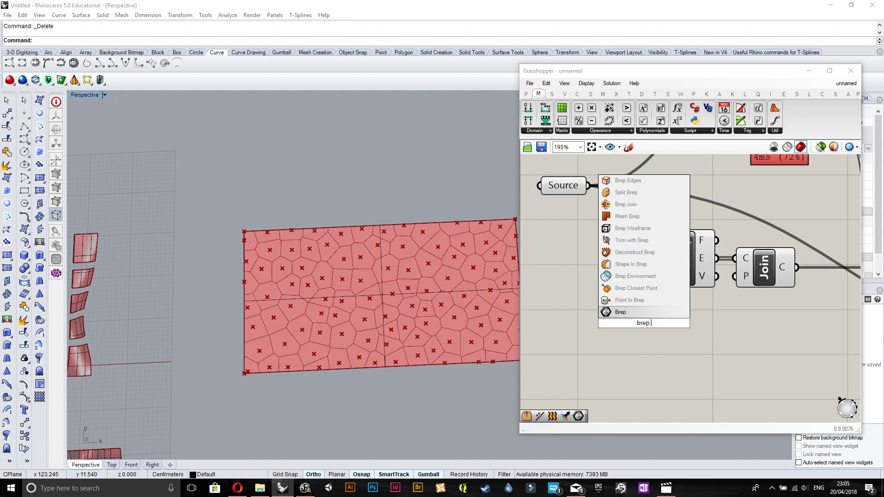
type(" edge")
key("Up")
key("Return")
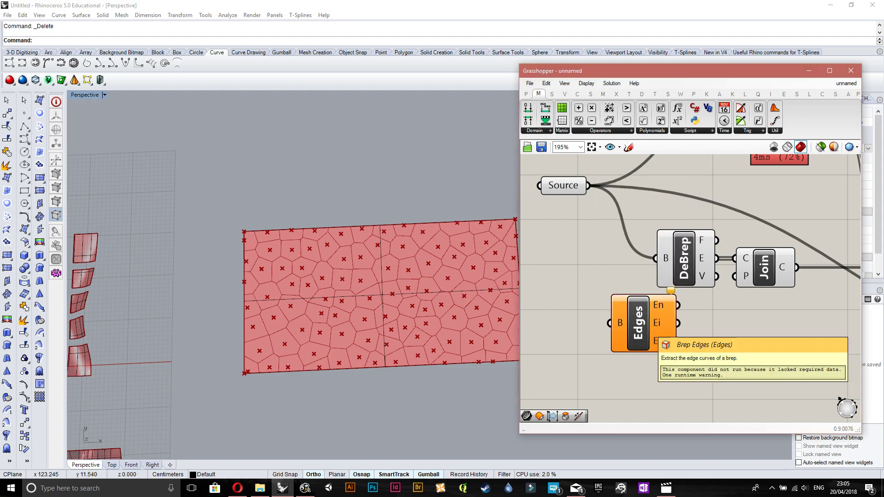
- Move Brep Edges further below Deconstruct Brep and connect Source to its B input
left_click_drag(638, 322, 684, 380)
left_click_drag(589, 185, 655, 382)
right_click_drag(732, 366, 691, 325)
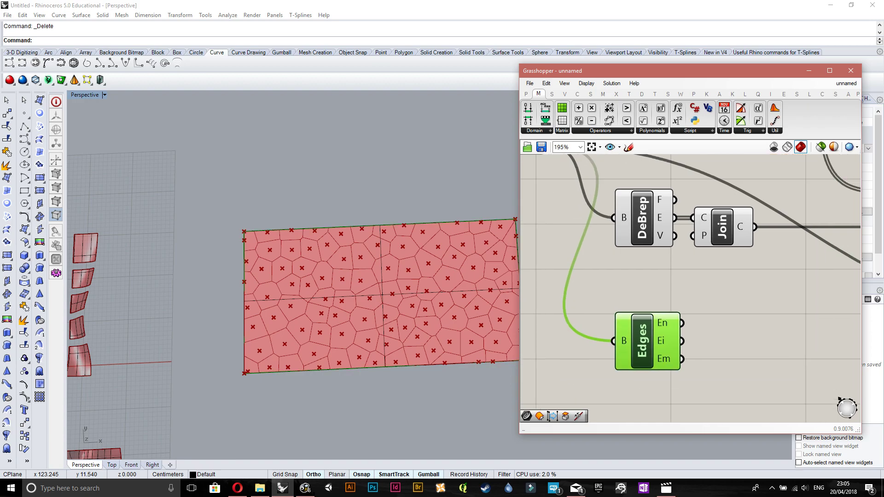
- Connect the naked edges output En of Brep Edges to Join Curves input C, replacing the Deconstruct Brep wire
mouse_move(673, 324)
mouse_move(681, 344)
right_click_drag(718, 339, 684, 338)
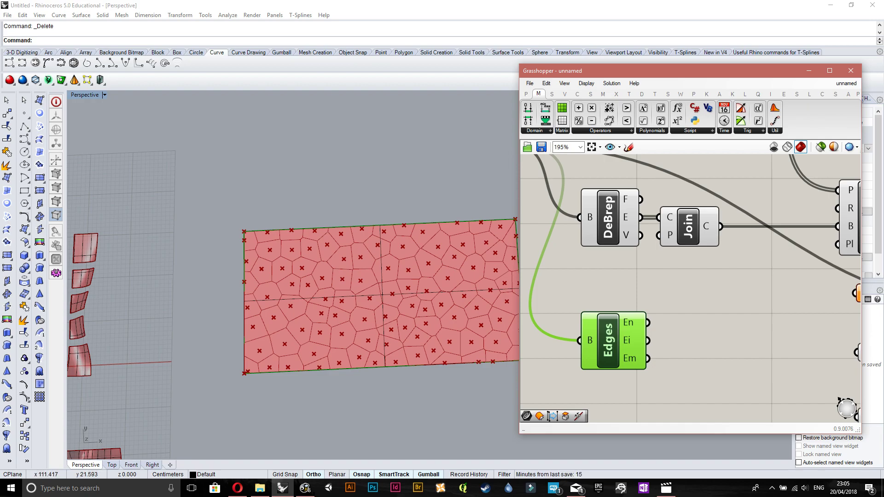
right_click_drag(718, 286, 698, 304)
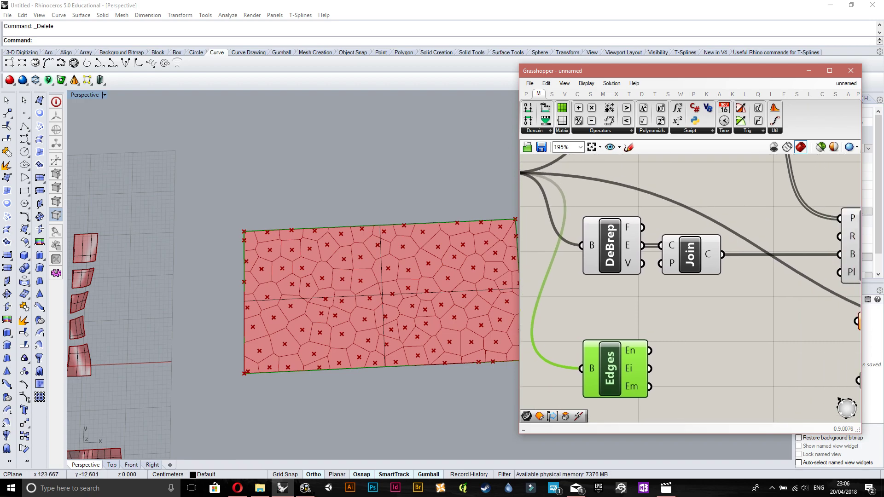
left_click_drag(650, 351, 661, 246)
left_click(689, 255)
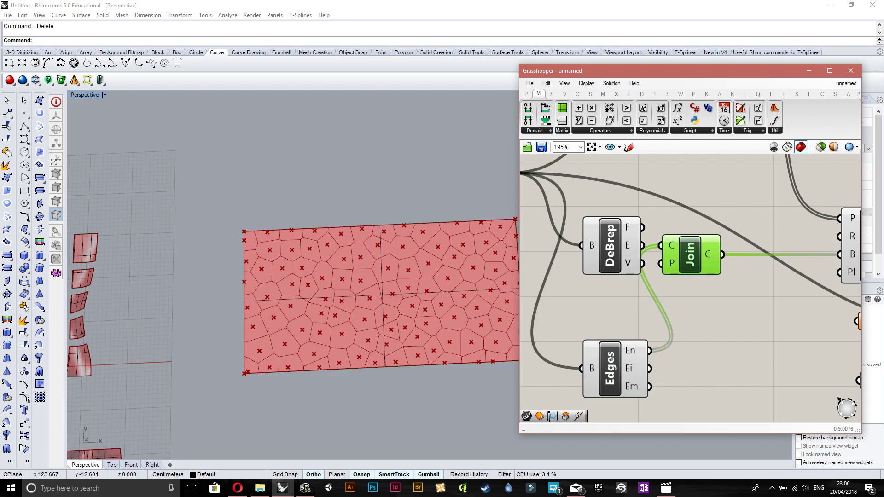
- Shift Join Curves to the right and place Brep Edges directly beneath Deconstruct Brep, with both raised level with Join
right_click_drag(704, 264, 613, 287)
left_click_drag(614, 287, 653, 287)
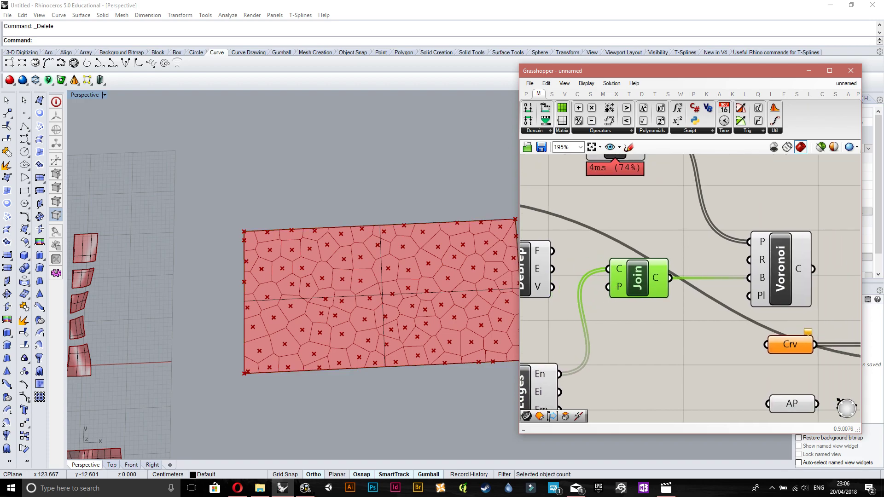
scroll(714, 308, "down", 5)
scroll(686, 309, "up", 2)
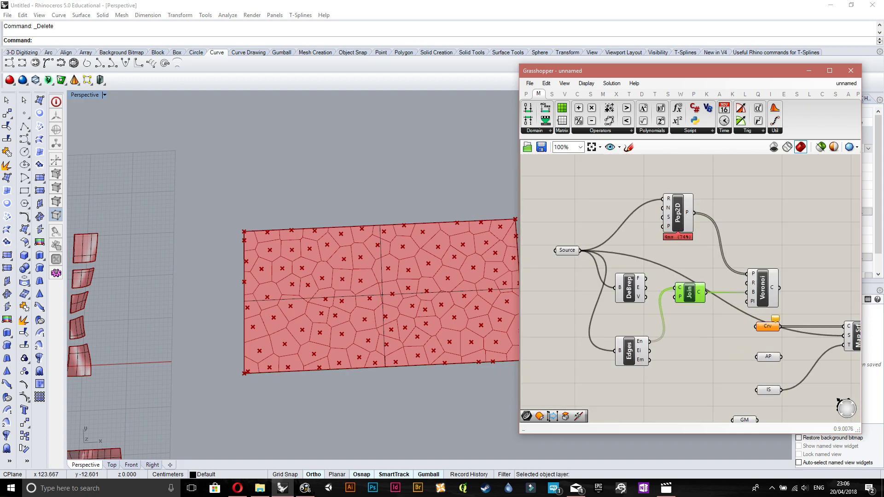
left_click_drag(629, 351, 629, 325)
left_click(691, 338)
right_click_drag(691, 339, 670, 339)
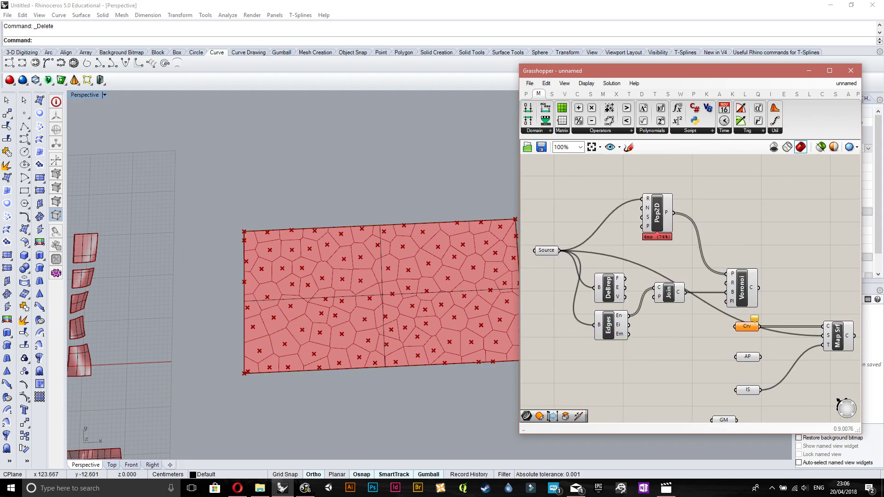
left_click_drag(630, 355, 609, 264)
left_click(672, 343)
right_click_drag(672, 343, 625, 345)
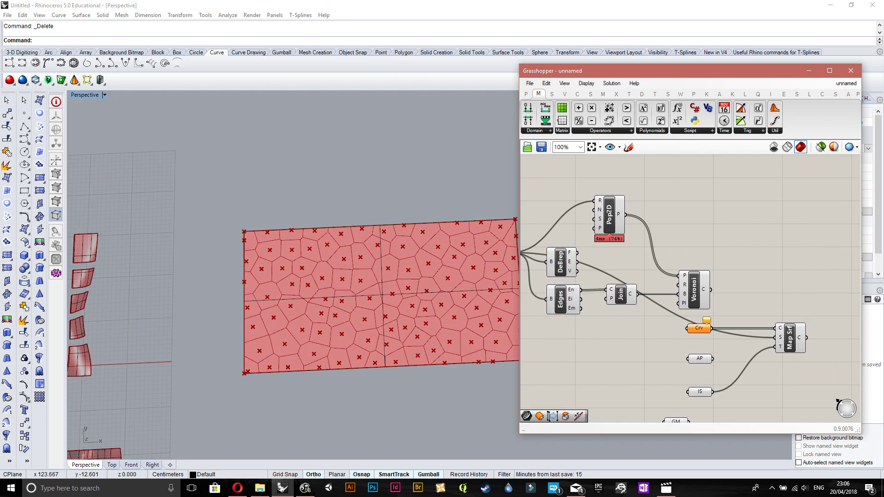
- Connect Voronoi's cell output C to the curve input C of Map Srf, replacing the Crv parameter
left_click_drag(710, 290, 776, 328)
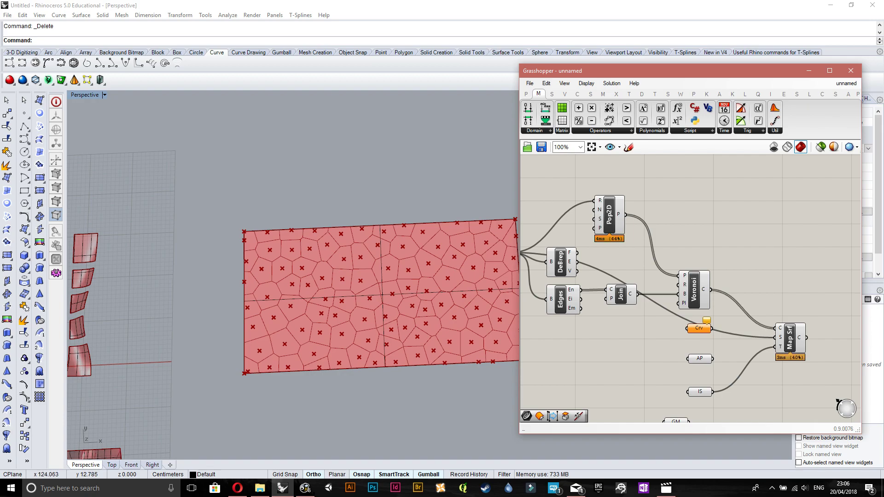
scroll(448, 154, "down", 9)
scroll(291, 289, "up", 12)
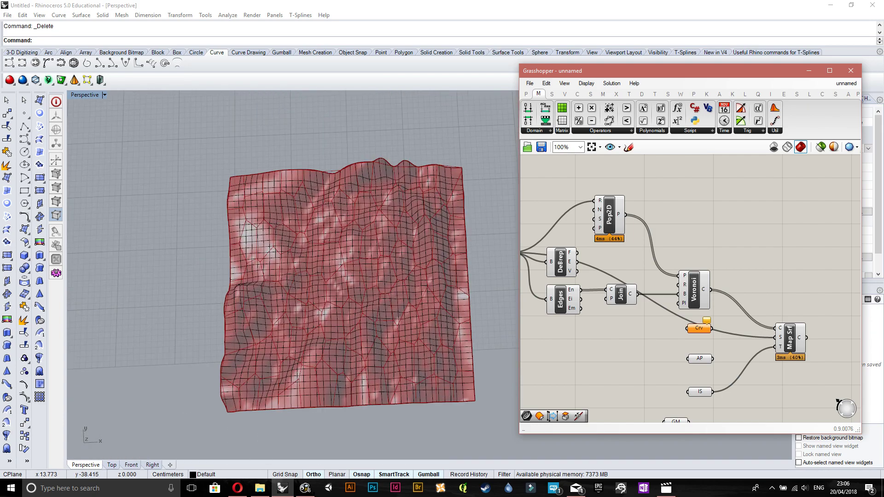
- Hide the original IS terrain surface in the Rhino viewport to expose the mapped Voronoi pattern
left_click(336, 299)
type("Hide")
key("Return")
right_click_drag(373, 271, 317, 251)
scroll(355, 253, "down", 8)
right_click_drag(737, 295, 718, 256)
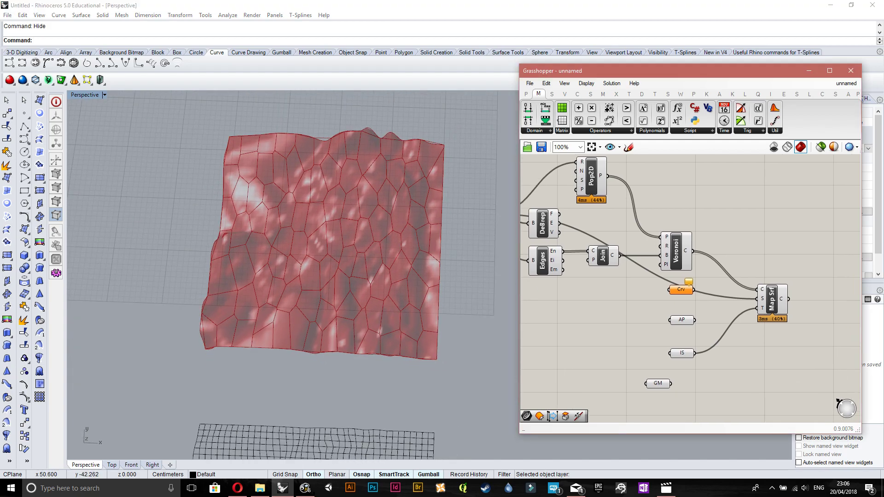
scroll(328, 233, "down", 8)
right_click_drag(329, 234, 330, 319, "shift")
scroll(748, 347, "up", 2)
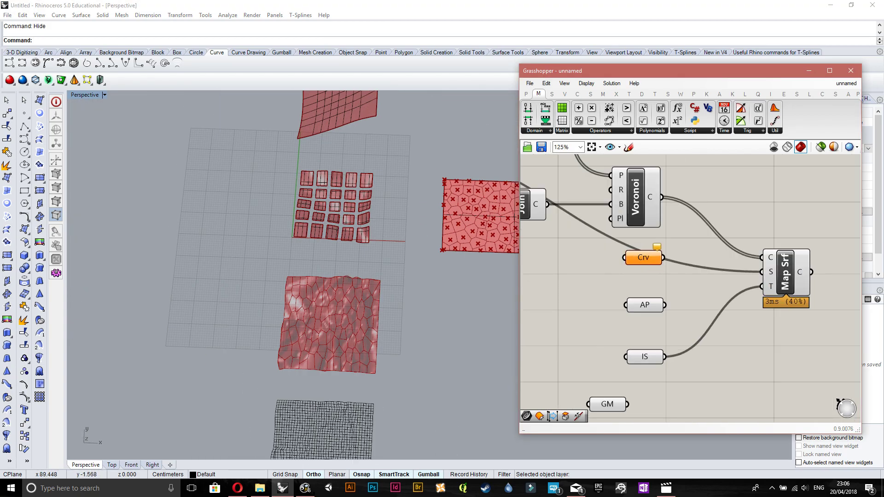
- Move the AP and GM parameters well below the rest of the definition, leaving IS beneath Crv
scroll(769, 254, "down", 3)
left_click_drag(706, 280, 711, 379)
right_click_drag(706, 364, 686, 289)
left_click_drag(665, 257, 683, 394)
left_click_drag(690, 305, 681, 349)
scroll(696, 205, "down", 1)
right_click_drag(718, 350, 720, 295)
left_click_drag(723, 321, 681, 265)
scroll(689, 275, "down", 3)
right_click_drag(691, 276, 687, 288)
left_click_drag(684, 283, 684, 324)
left_click(733, 271)
- Duplicate the whole Voronoi mapping definition, without AP and GM, and place the copy below the original
left_click_drag(732, 269, 574, 164)
left_click_drag(575, 269, 574, 269)
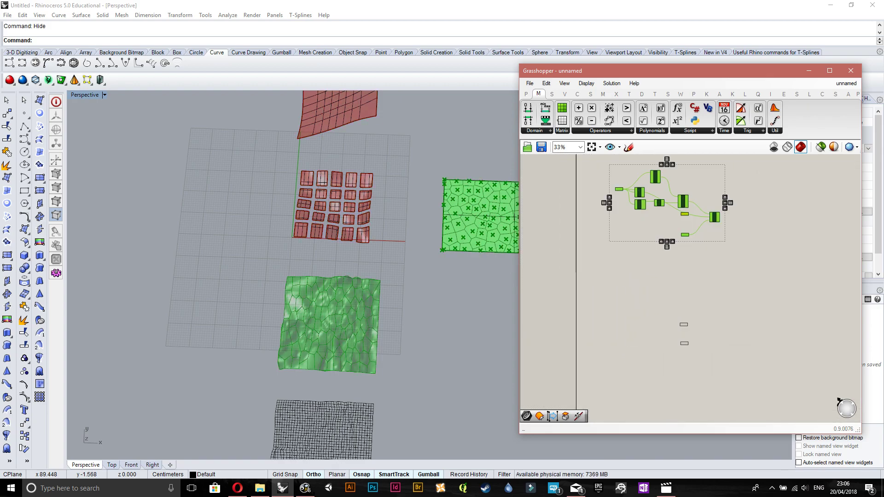
key("ctrl+v")
left_click_drag(657, 179, 657, 251)
right_click_drag(737, 276, 728, 235)
left_click(729, 235)
- Delete the duplicated IS parameter and connect AP to the target input T of the copied Map Srf
left_click_drag(735, 283, 606, 198)
left_click(606, 198)
left_click(678, 267)
key("Delete")
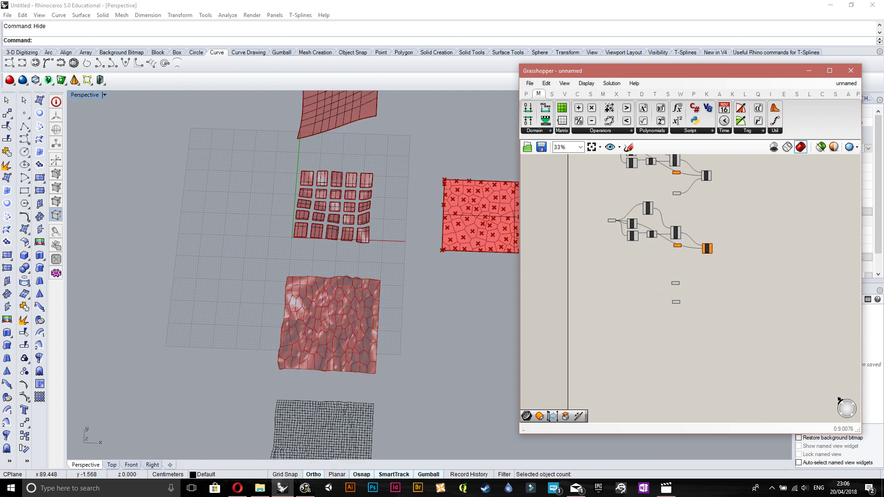
scroll(681, 252, "up", 4)
mouse_move(669, 328)
left_mouse_down()
mouse_move(669, 290)
mouse_move(733, 250)
left_mouse_up()
scroll(680, 357, "down", 3)
left_click(679, 346)
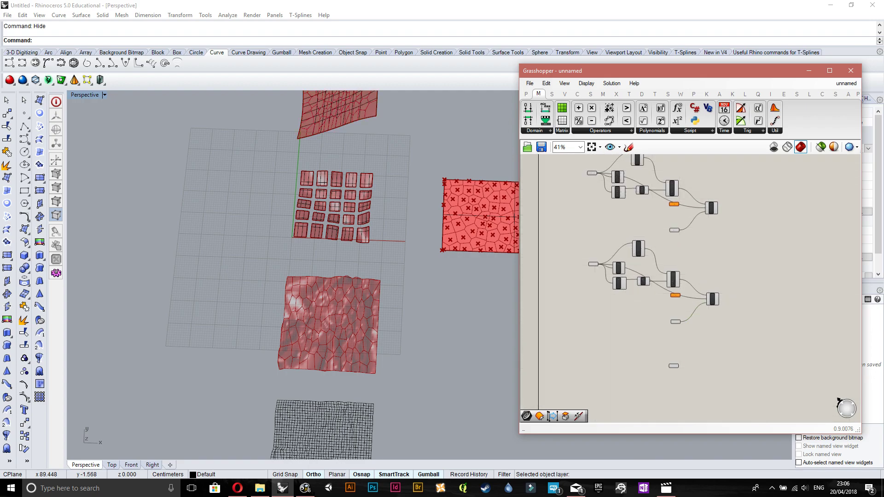
right_click_drag(679, 343, 692, 380)
- Hide the original AP surface and the GM surface panels in the Rhino viewport
scroll(333, 235, "down", 6)
left_click_drag(368, 247, 266, 106)
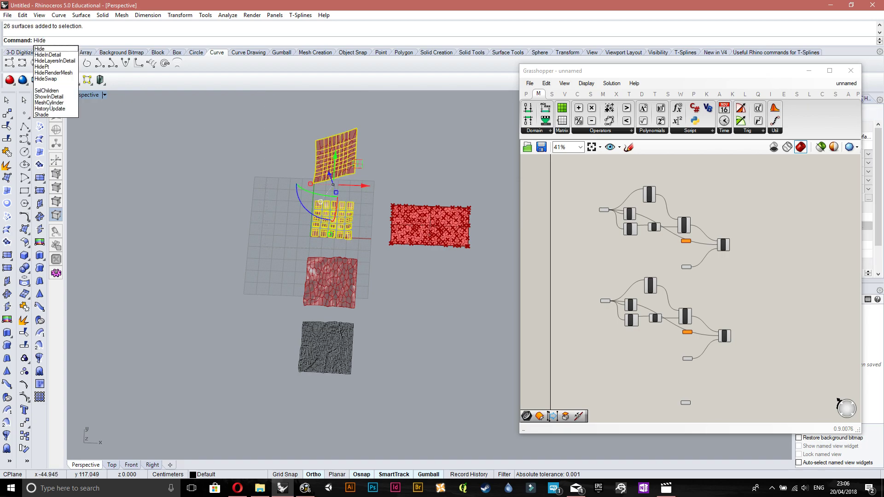
key("Return")
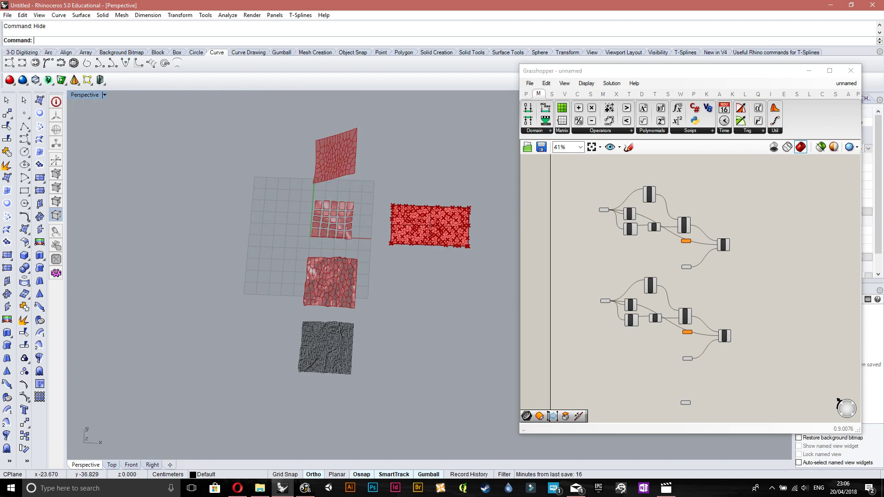
scroll(286, 279, "up", 2)
mouse_move(286, 279)
right_mouse_down("shift")
mouse_move(274, 357)
mouse_move(304, 276)
mouse_move(286, 272)
right_mouse_up("shift")
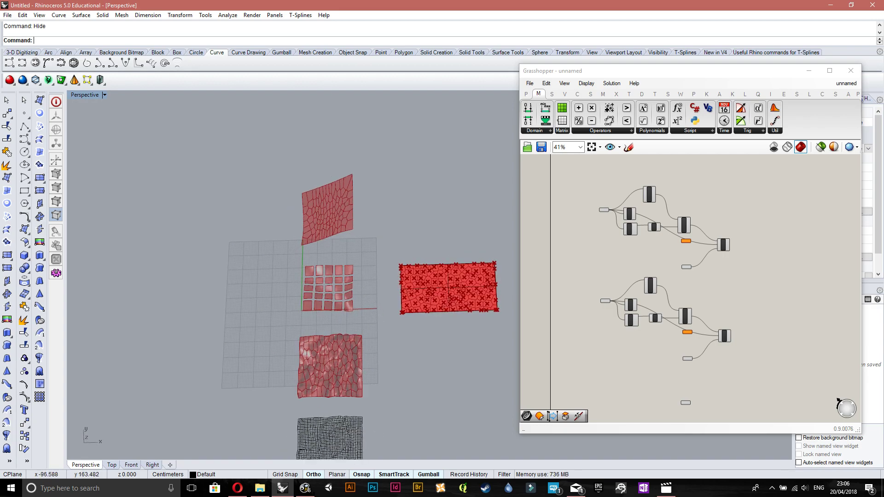
- Show all hidden objects and hide the AP, GM and IS surfaces again to compare them with the mapped patterns
type("Show")
key("Return")
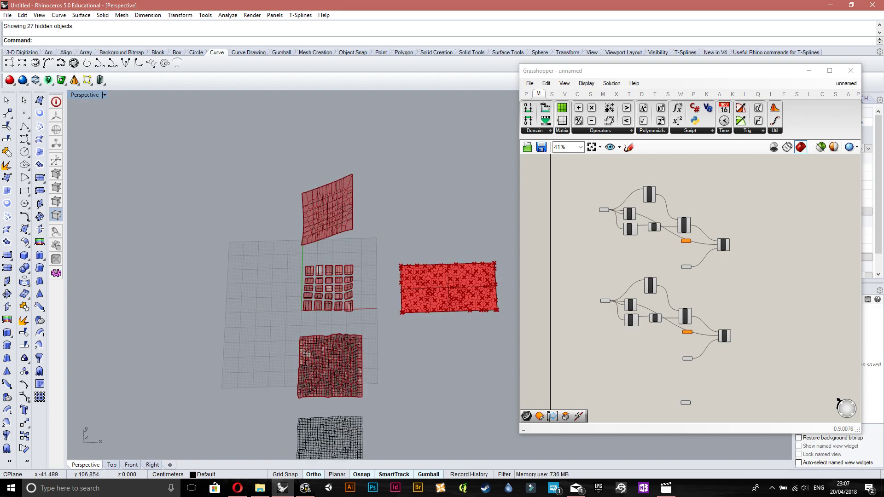
left_click_drag(251, 158, 381, 416)
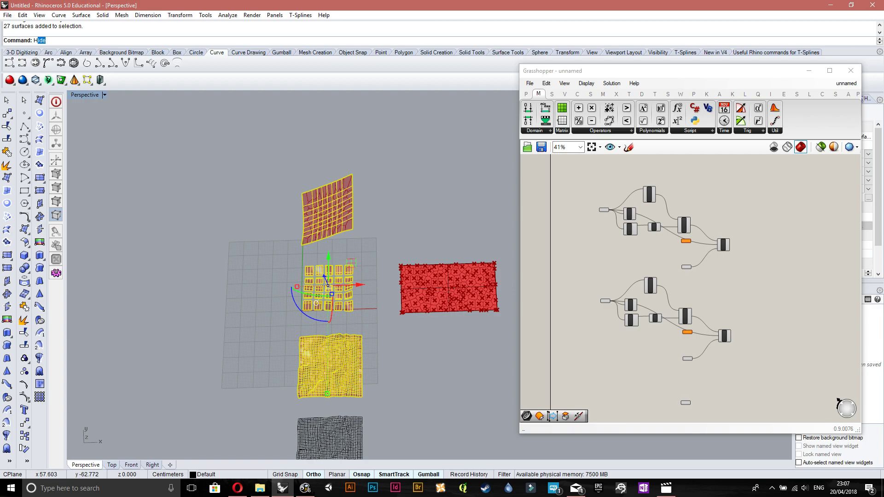
type("Hide")
key("Return")
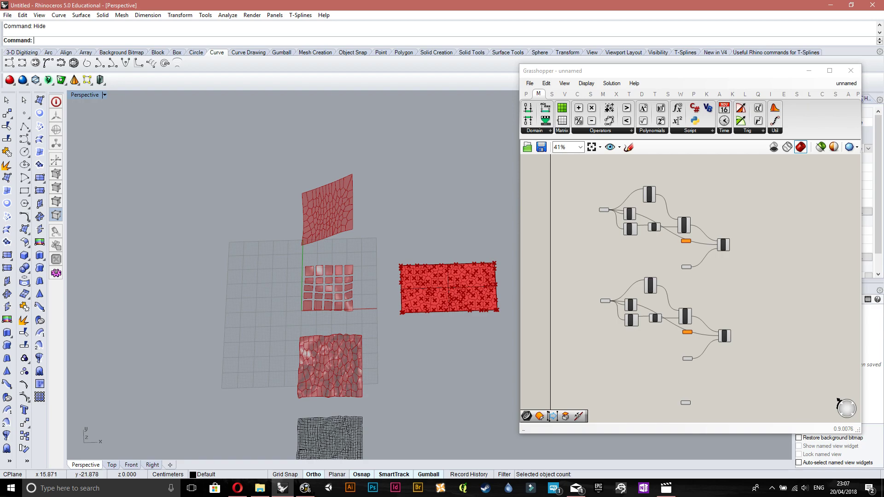
- Duplicate the AP mapping definition and place the copy below it
right_click_drag(251, 334, 300, 316)
scroll(299, 316, "up", 2)
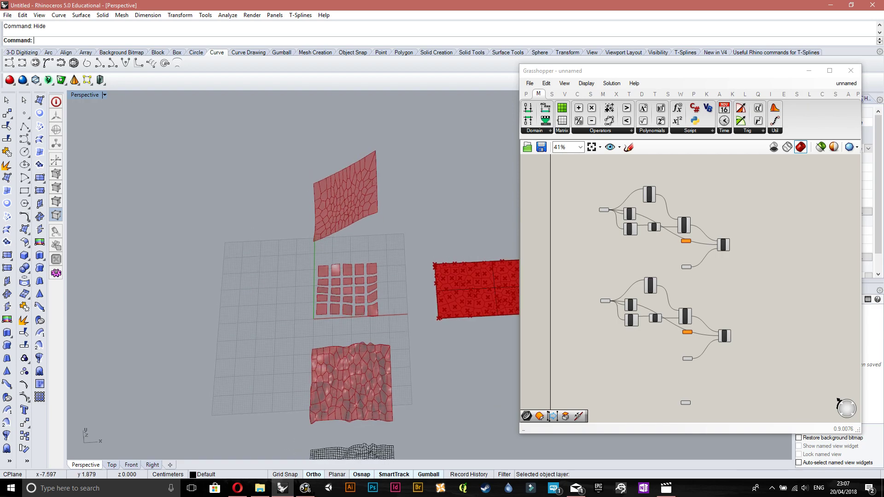
right_click_drag(371, 323, 351, 321)
scroll(645, 286, "down", 3)
scroll(645, 285, "up", 3)
right_click_drag(695, 354, 686, 307)
scroll(686, 308, "up", 3)
scroll(712, 311, "down", 3)
left_click_drag(771, 342, 612, 255)
left_click_drag(695, 290, 698, 356)
scroll(716, 349, "up", 3)
right_click_drag(716, 349, 726, 318)
left_click(728, 318)
- Move the GM parameter out from behind the third Voronoi component to a spot beneath Crv
scroll(662, 363, "up", 3)
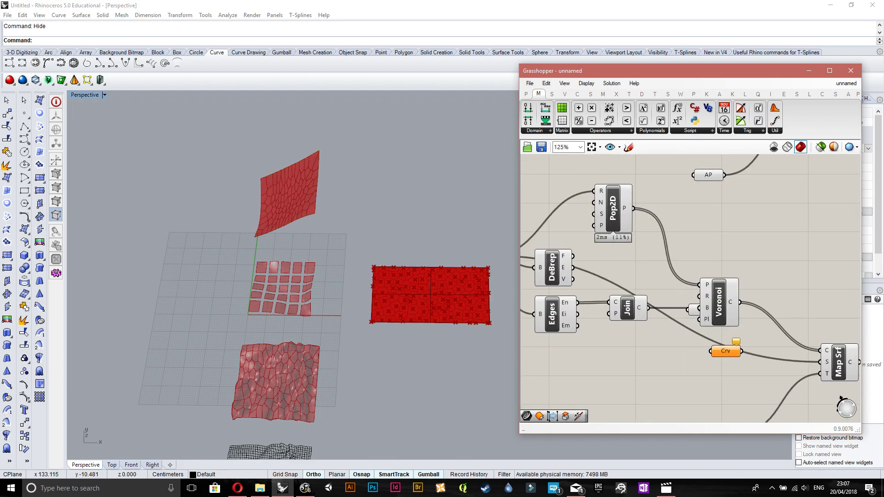
left_click_drag(688, 310, 687, 378)
left_click_drag(719, 303, 680, 409)
right_click_drag(680, 409, 651, 311)
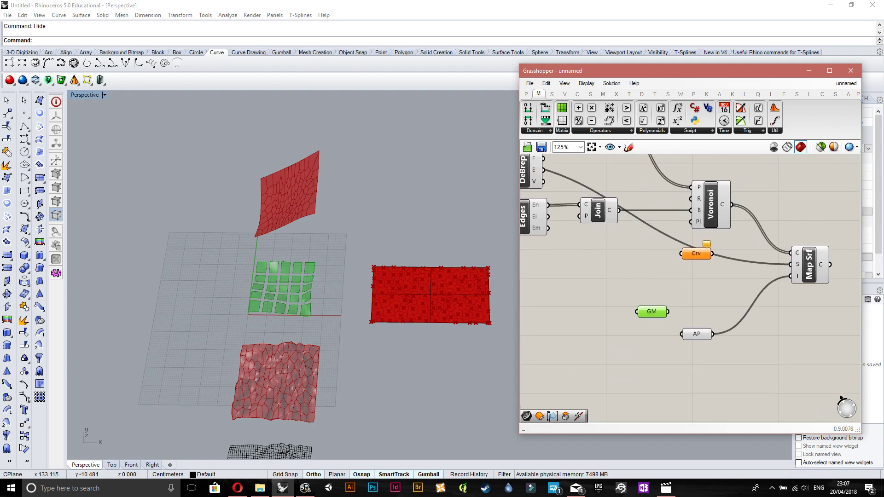
- Connect GM to the third Map Srf's target input T and delete the duplicated AP parameter
left_click_drag(651, 312, 791, 276)
left_click_drag(691, 312, 698, 311)
left_click(737, 334)
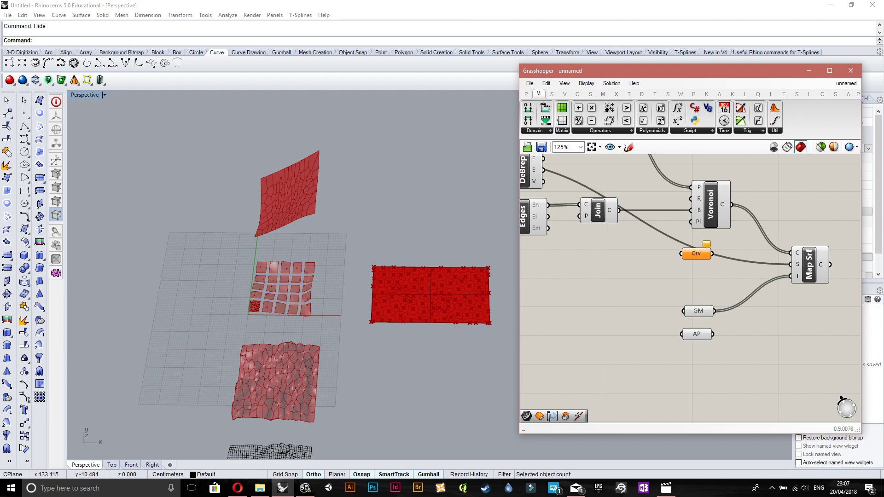
left_click(697, 334)
key("Delete")
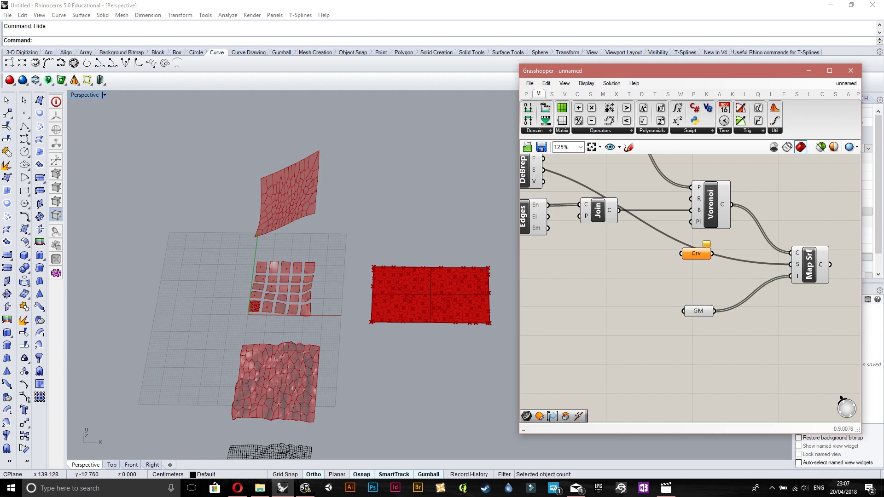
- Delete the unused Crv parameter from the GM definition
scroll(711, 290, "down", 2)
scroll(692, 280, "up", 3)
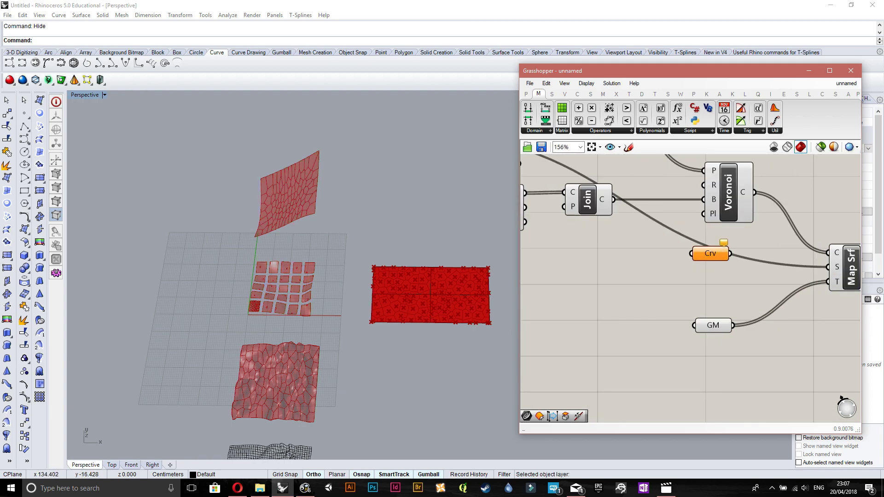
left_click(709, 254)
key("Delete")
right_click_drag(709, 272, 730, 304)
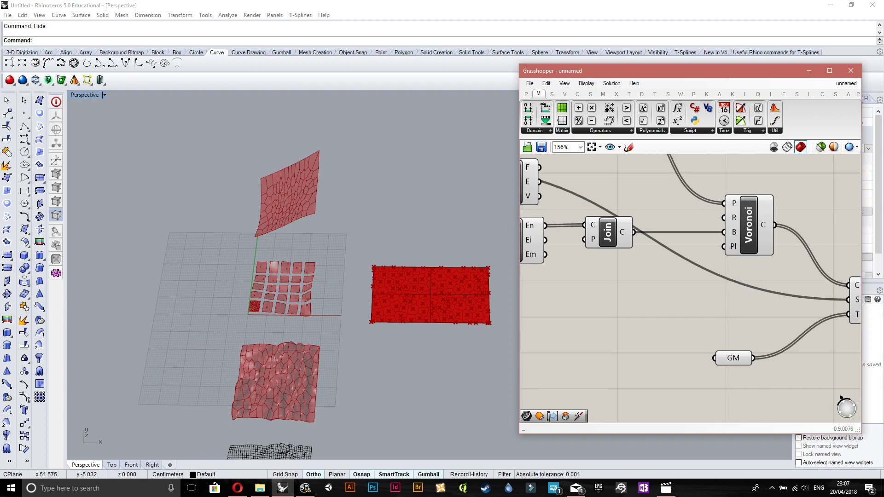
scroll(293, 292, "up", 9)
right_click_drag(690, 276, 622, 294)
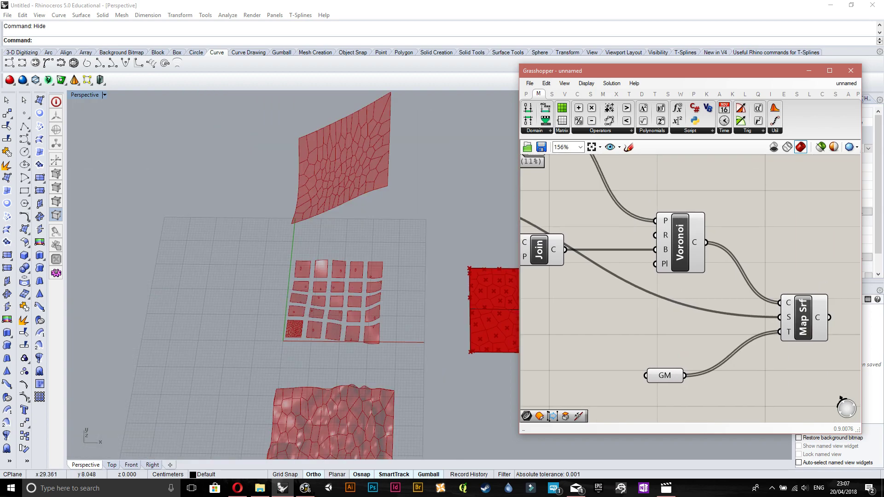
scroll(396, 318, "down", 5)
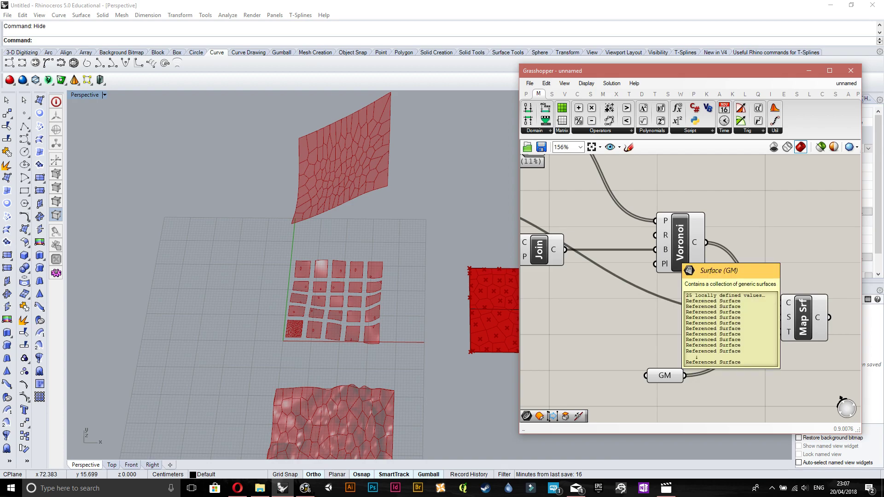
scroll(585, 331, "down", 4)
double_click(670, 364)
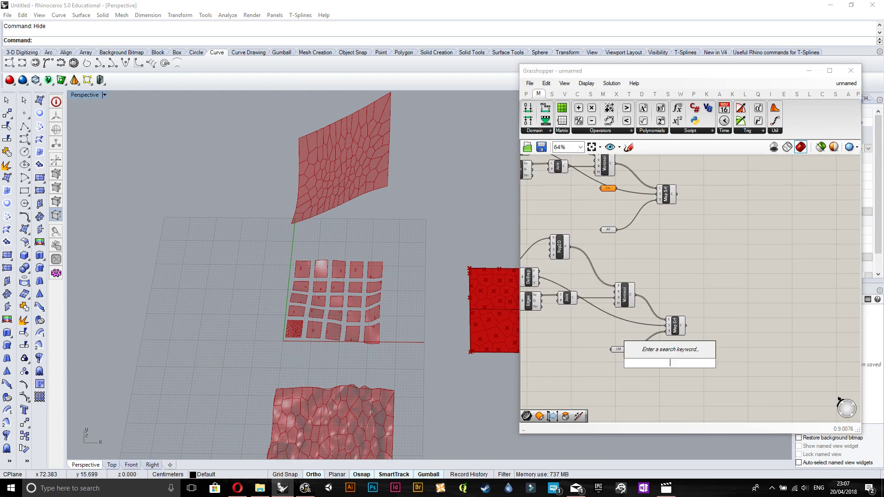
type("pane")
key("Up")
key("Return")
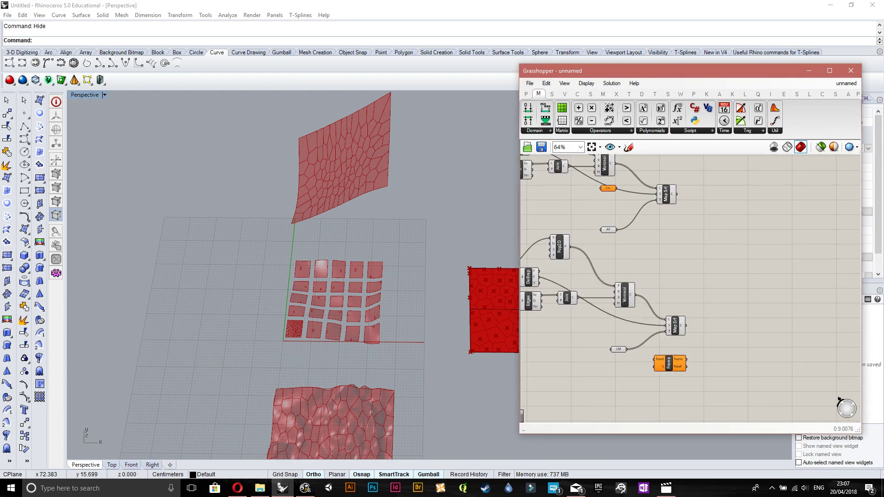
left_click(674, 363)
key("Delete")
- Add a Panel below the GM mapping definition and connect GM's output to it
double_click(675, 363)
type("panel")
key("Up")
key("Up")
key("Return")
scroll(654, 414, "up", 3)
left_click_drag(601, 287, 649, 315)
right_click_drag(654, 360, 649, 310)
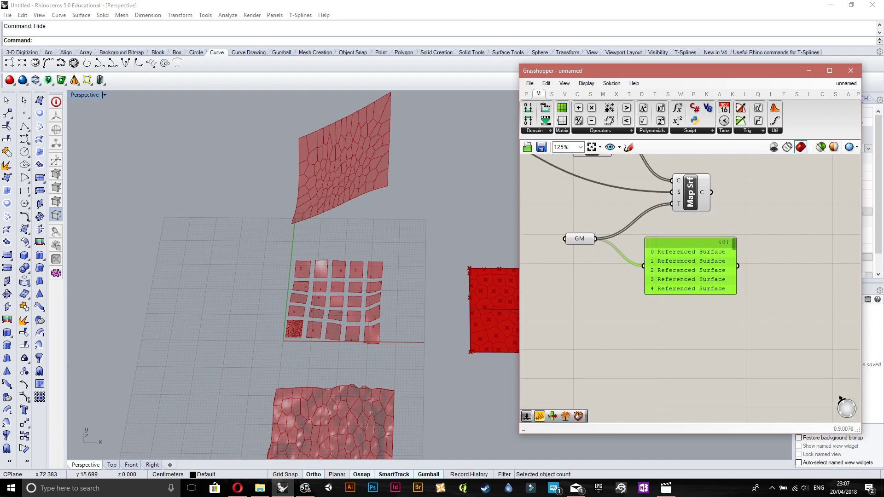
- Lengthen the panel downward until it shows nearly the whole list of GM surfaces
left_click_drag(691, 295, 690, 402)
right_click_drag(691, 403, 692, 342)
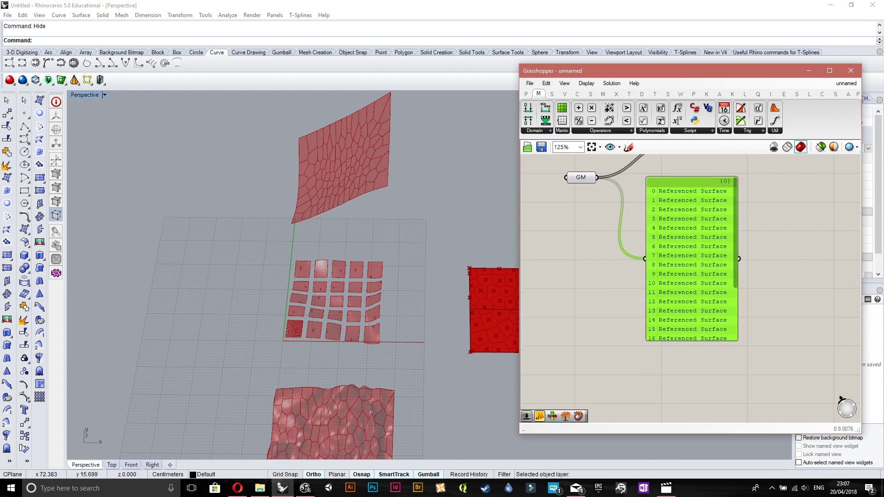
scroll(692, 258, "down", 3)
left_click_drag(692, 341, 692, 402)
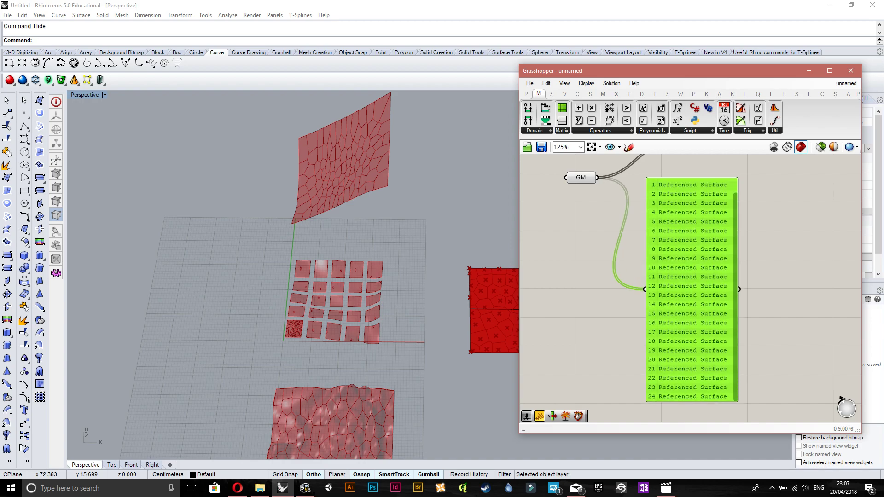
- Examine how the Voronoi curves are distributed over the GM surface tiles in the viewport, alongside the panel's list and the mapping wires
right_click_drag(710, 221, 714, 277)
scroll(303, 279, "up", 5)
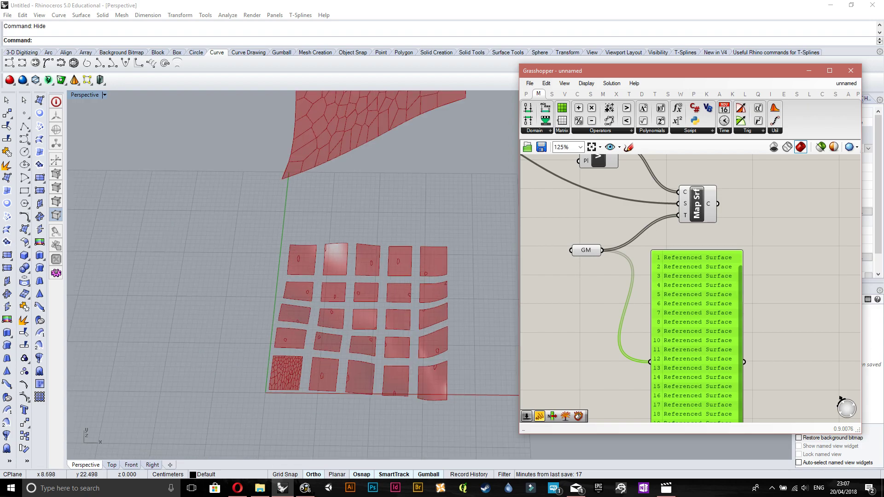
scroll(300, 376, "up", 3)
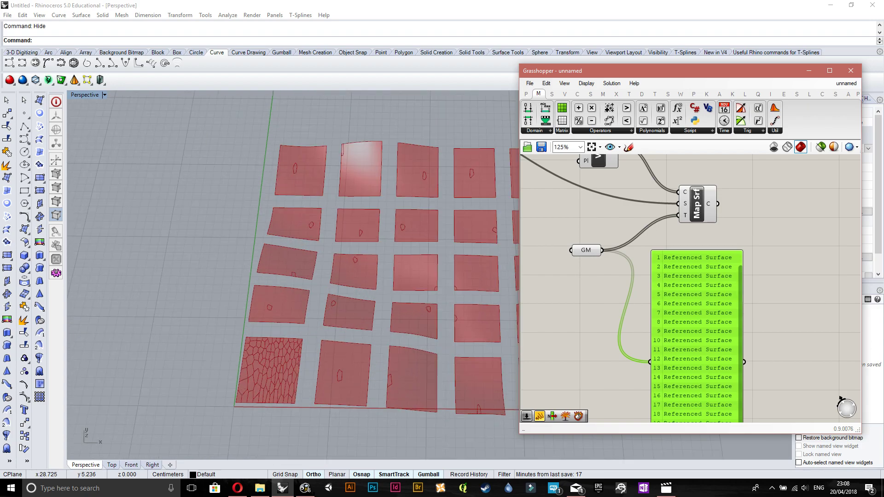
left_click_drag(740, 341, 741, 322)
right_click_drag(312, 287, 237, 315, "shift")
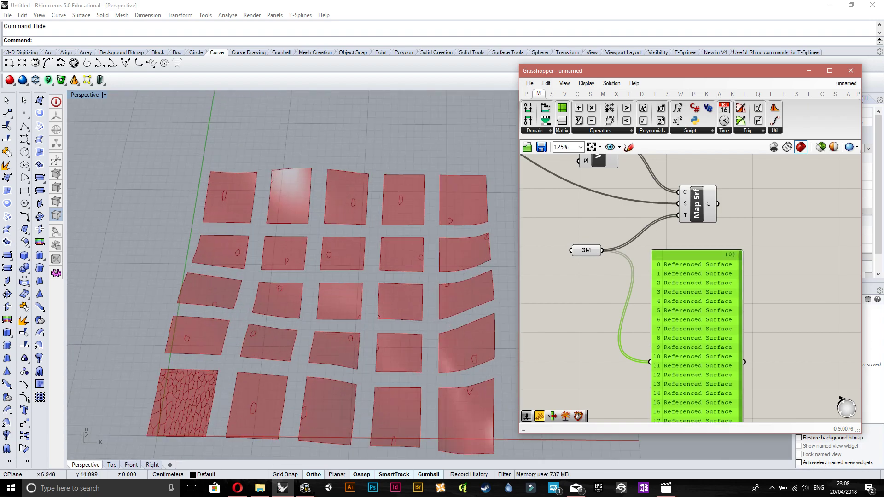
scroll(239, 312, "up", 2)
right_click_drag(613, 219, 647, 299)
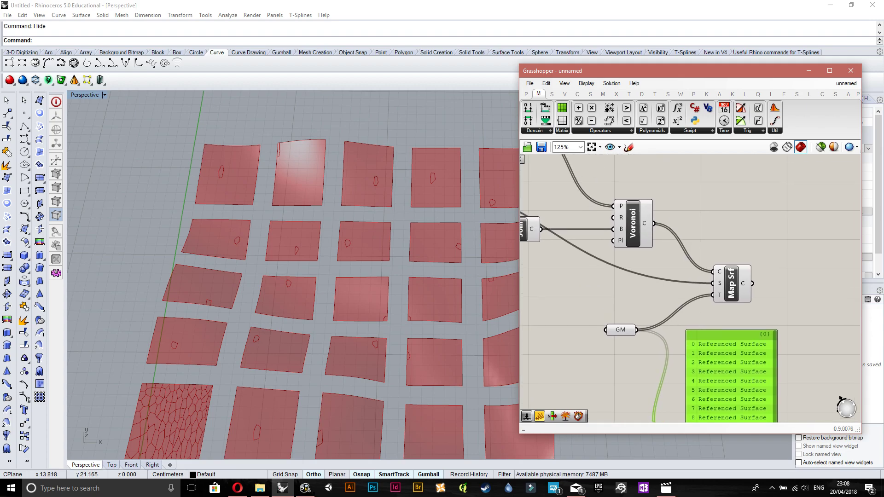
right_click_drag(104, 230, 119, 258)
scroll(115, 232, "down", 4)
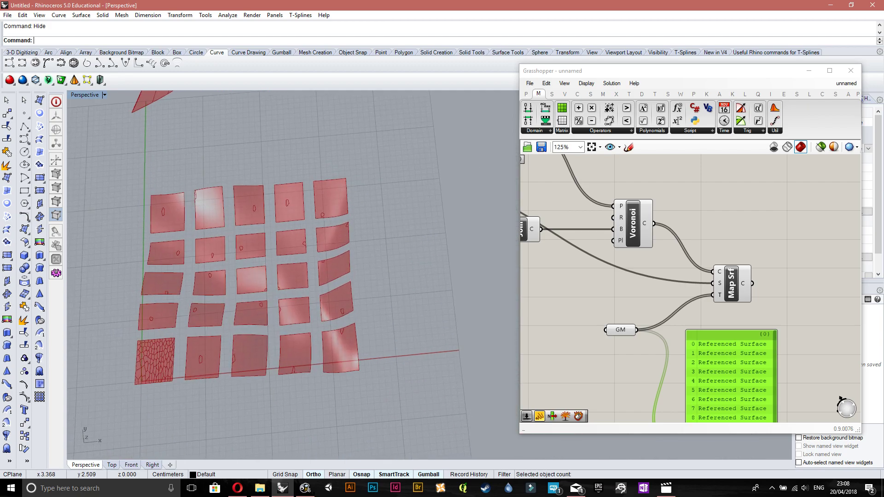
scroll(352, 366, "down", 4)
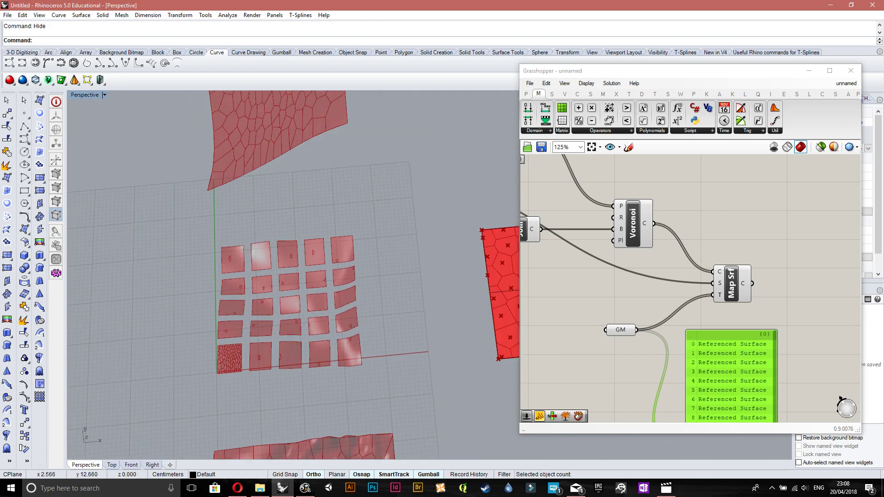
scroll(239, 329, "up", 8)
right_click_drag(240, 329, 213, 322)
- Spread GM and its panel further apart horizontally to make room between them
right_click_drag(719, 369, 678, 247)
left_click_drag(679, 247, 717, 242)
right_click_drag(716, 242, 754, 243)
left_click_drag(618, 208, 560, 208)
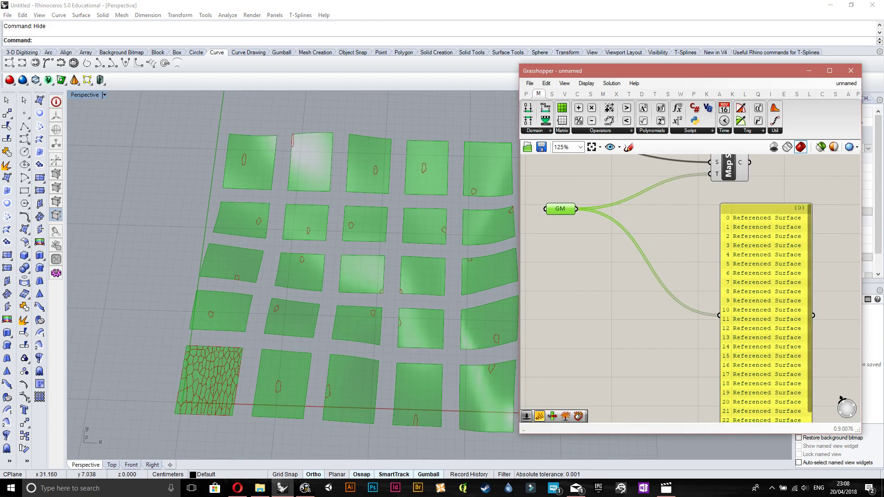
- Try Graft on the GM parameter itself and switch it off again
right_click(566, 210)
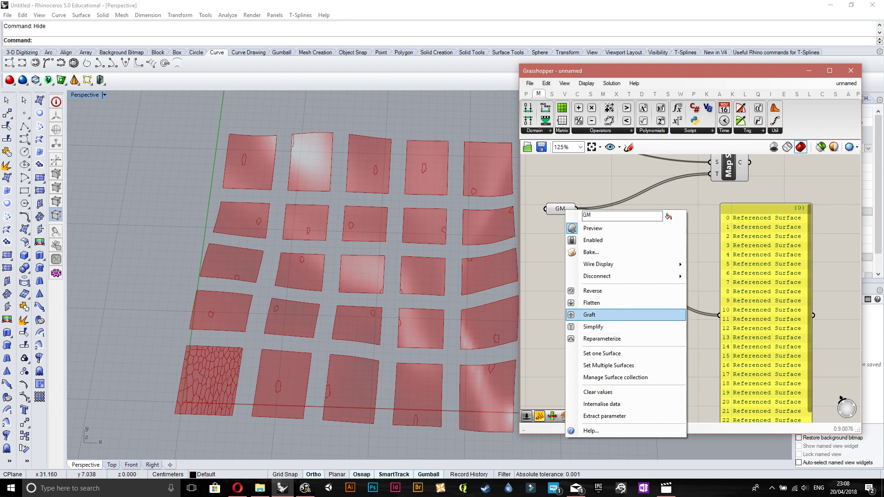
left_click(591, 315)
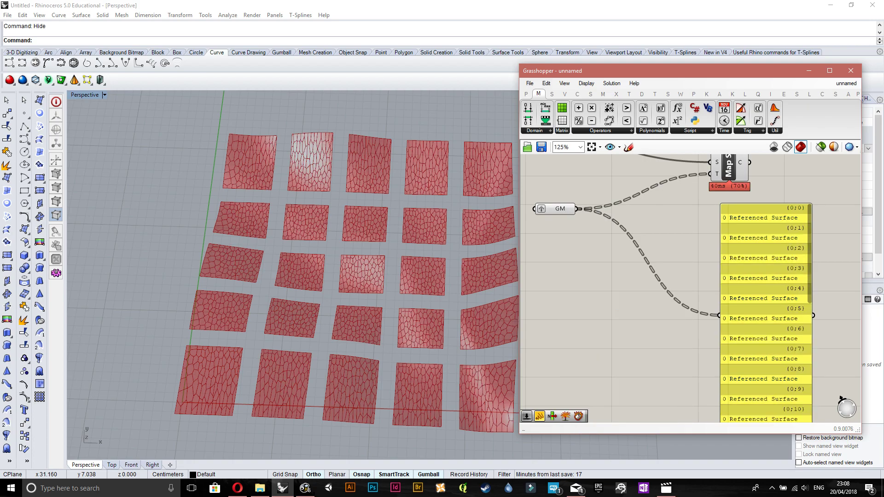
right_click(564, 211)
left_click(590, 315)
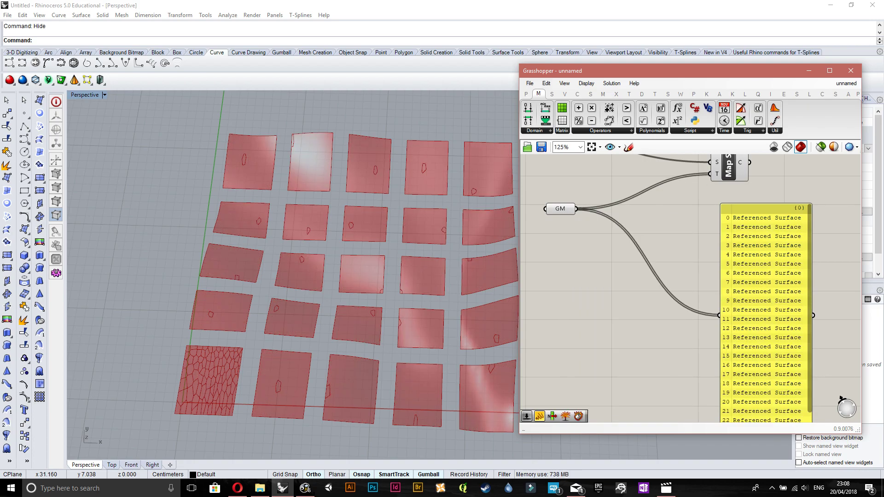
- Try Graft on the third Map Srf's target input T and switch it off again
right_click(713, 175)
left_click(739, 267)
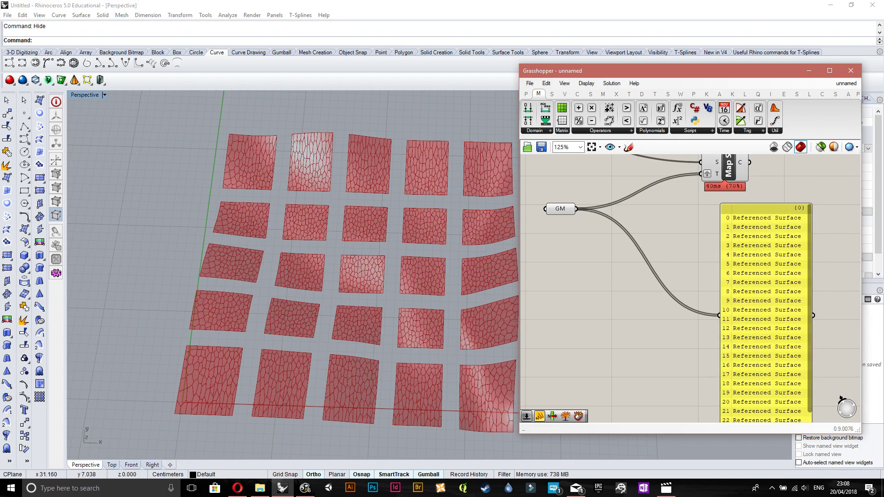
right_click(708, 174)
left_click(739, 267)
- Add a Graft component beside GM and connect GM's output to its tree input T
double_click(662, 240)
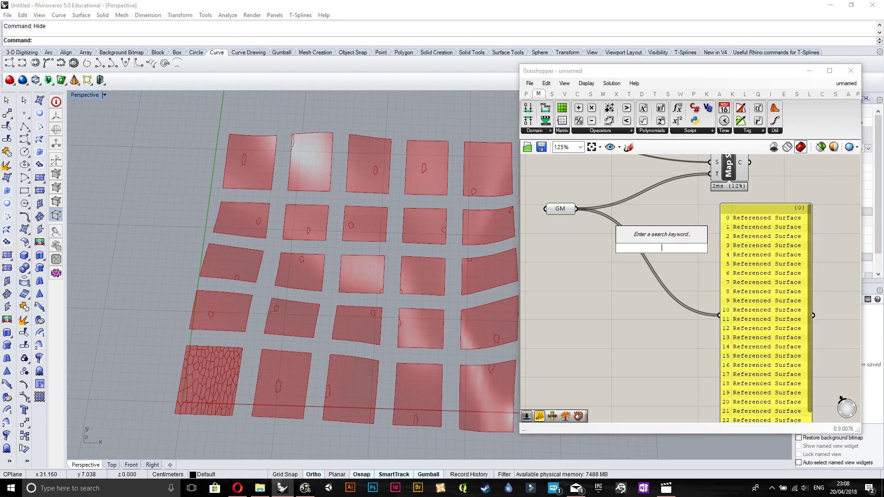
type("gradf")
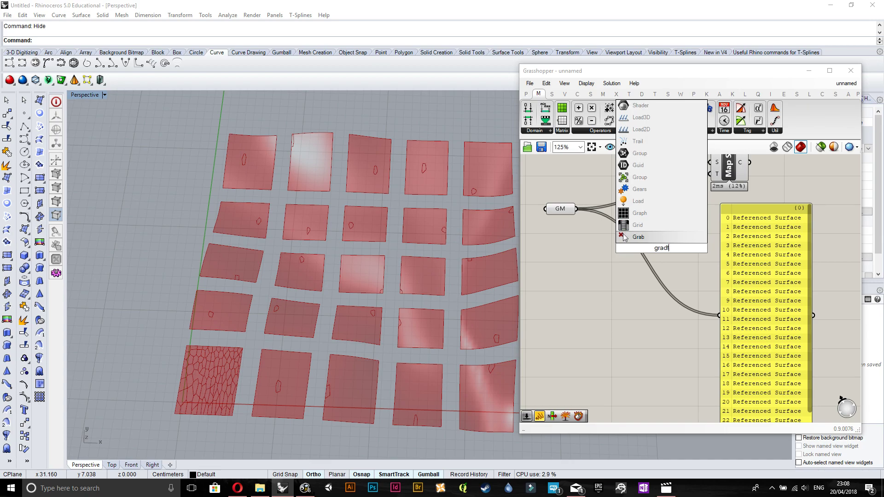
key("BackSpace")
key("BackSpace")
type("f")
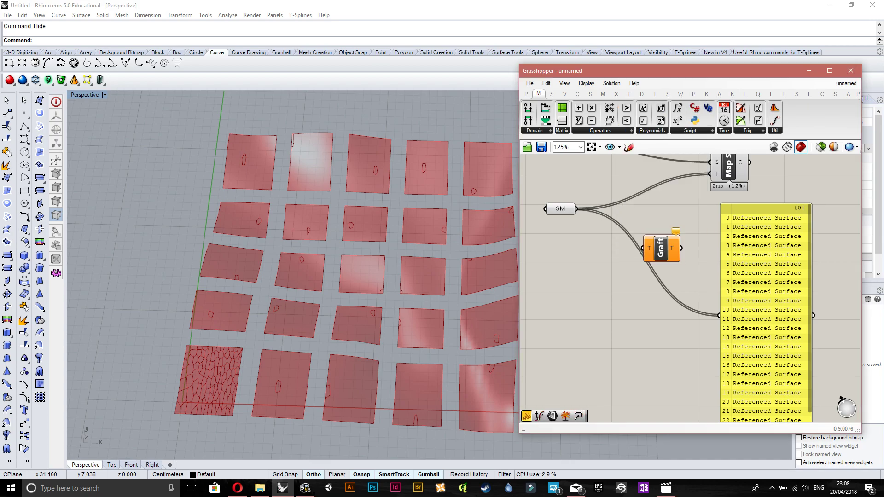
left_click_drag(577, 209, 650, 219)
left_click(560, 209)
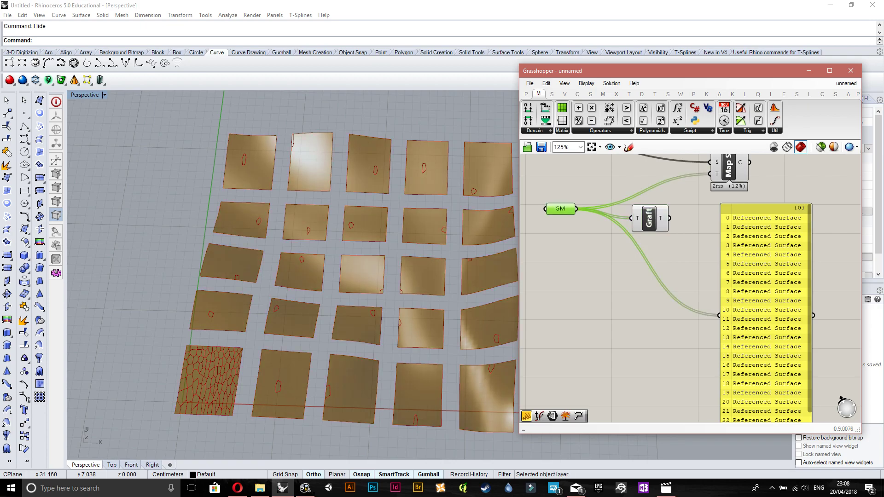
- Connect the Graft output to Map Srf's target input T in place of GM, and align the Graft component with GM
right_click_drag(612, 267, 589, 310)
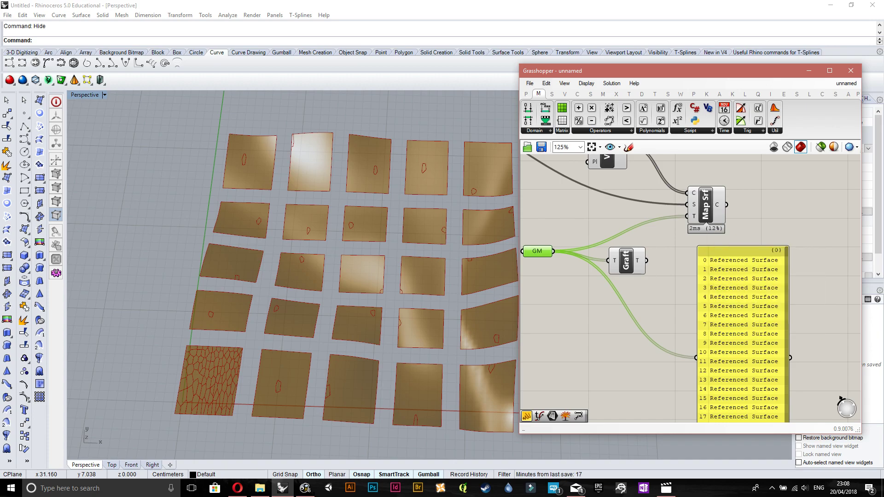
left_click_drag(647, 261, 687, 216)
left_click_drag(626, 261, 629, 251)
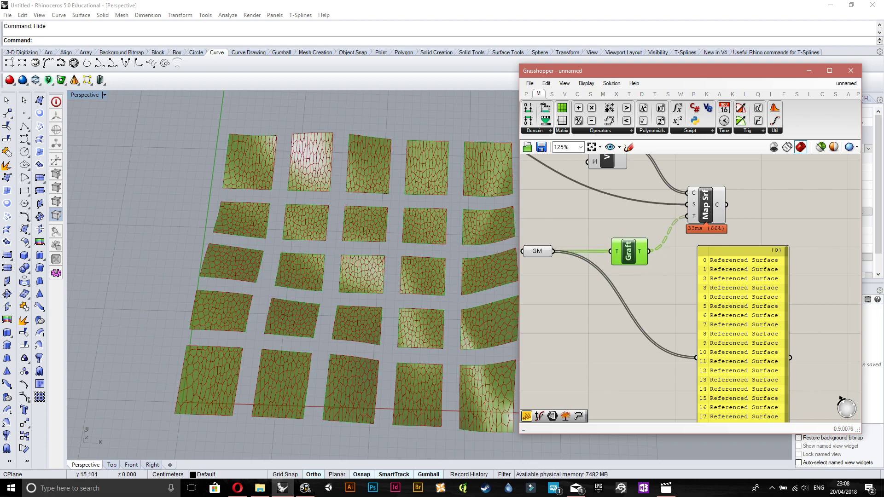
- Inspect the mapped Voronoi pattern on the GM tiles and compare it with the other mapped surfaces and the flat source pattern
scroll(276, 260, "down", 2)
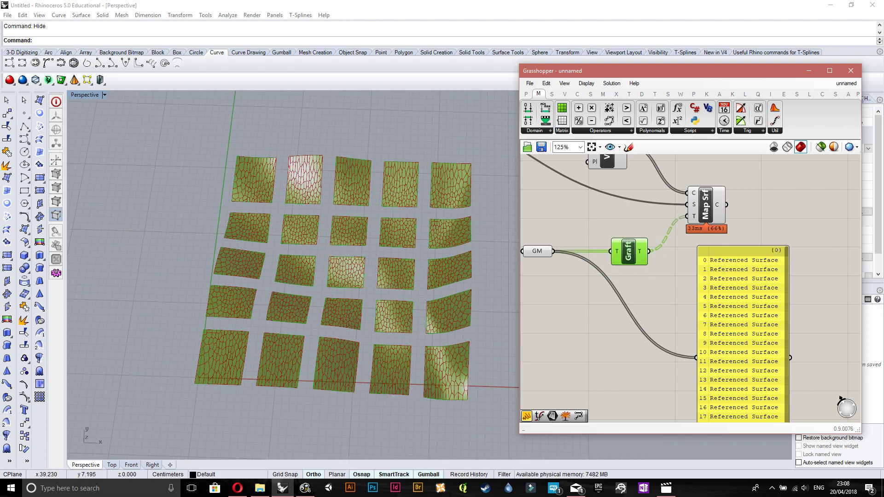
scroll(364, 249, "down", 4)
right_click_drag(364, 249, 356, 220)
right_click_drag(493, 285, 548, 207)
right_click_drag(359, 221, 364, 323)
scroll(359, 277, "up", 5)
right_click_drag(359, 258, 327, 258)
scroll(354, 258, "down", 8)
scroll(325, 318, "down", 6)
right_click_drag(324, 318, 345, 311)
right_click_drag(203, 301, 226, 299)
scroll(225, 299, "down", 2)
scroll(313, 317, "up", 3)
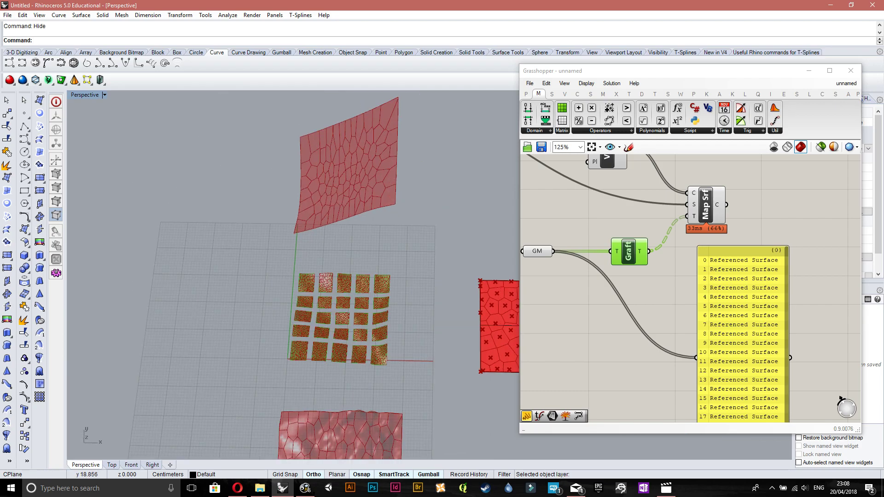
scroll(188, 277, "down", 6)
scroll(317, 323, "up", 4)
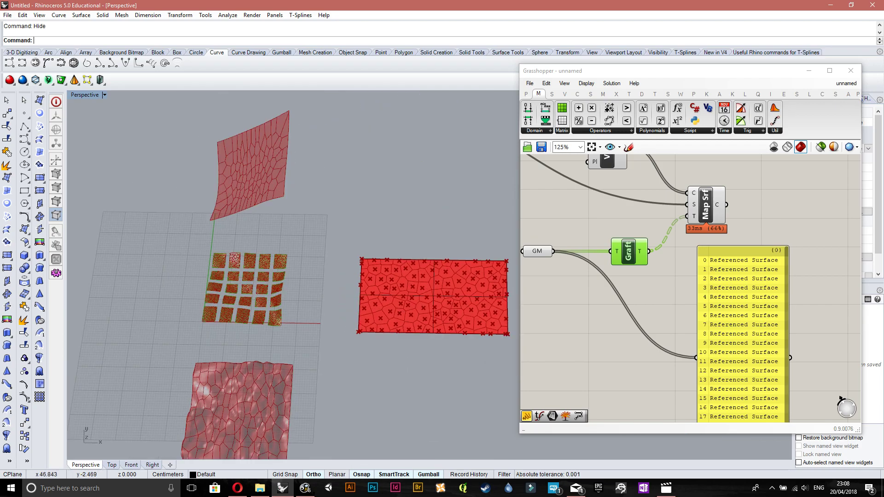
right_click_drag(320, 326, 320, 337)
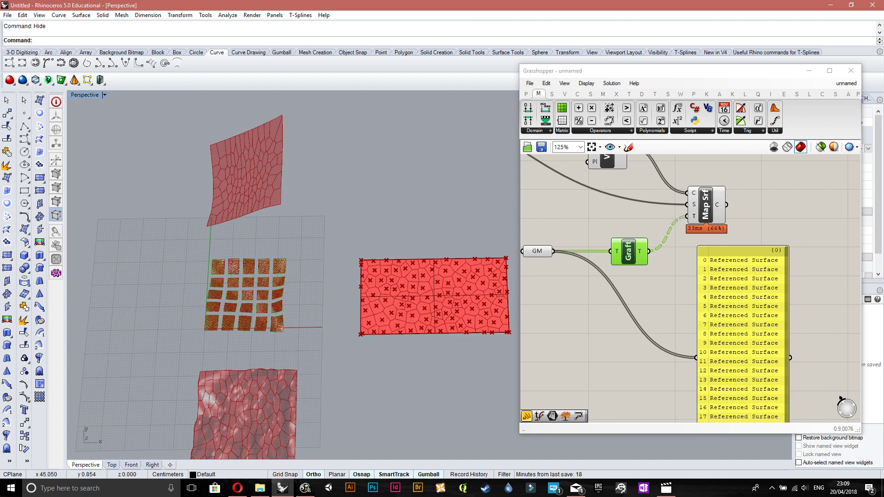
scroll(236, 255, "down", 2)
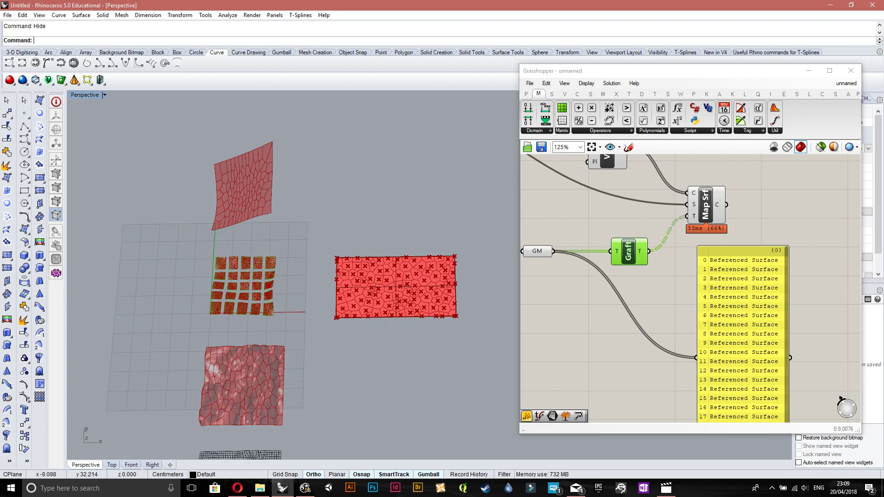
right_click_drag(147, 262, 143, 268)
scroll(222, 265, "up", 2)
scroll(122, 261, "down", 2)
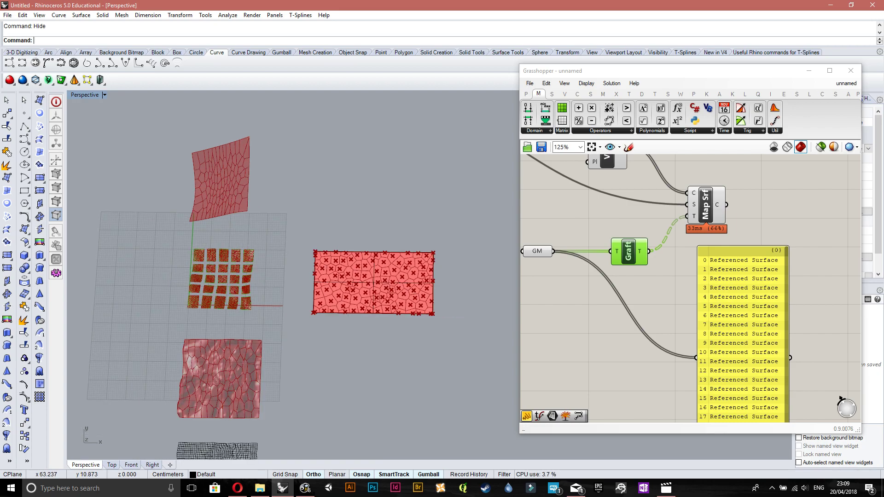
mouse_move(307, 284)
right_mouse_down()
mouse_move(314, 285)
mouse_move(286, 268)
mouse_move(293, 272)
right_mouse_up()
scroll(289, 270, "up", 2)
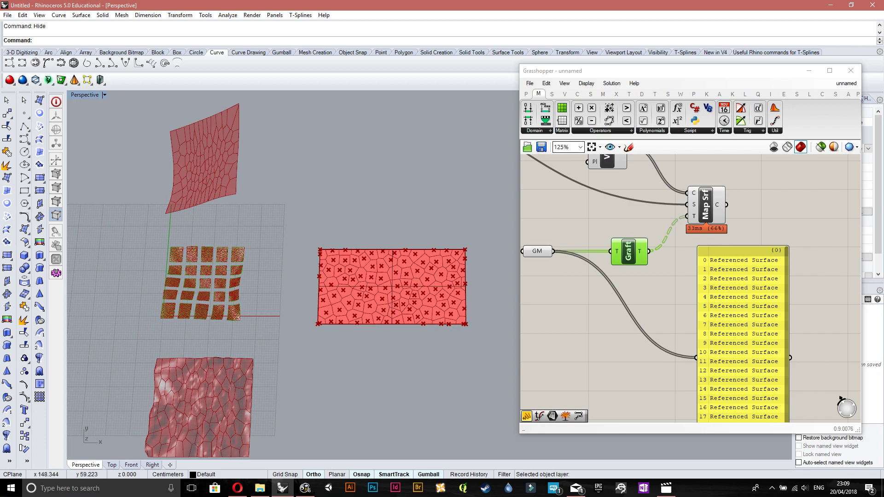